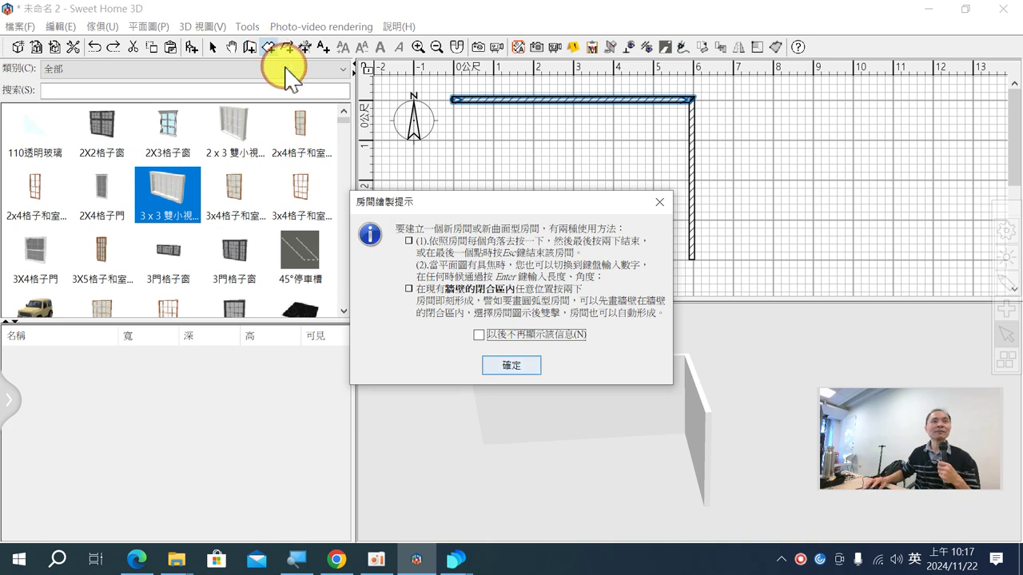
# Draw a rectangular room of about 593 × 393 cm against the inner faces of the two existing walls.
pyautogui.click(514, 366)
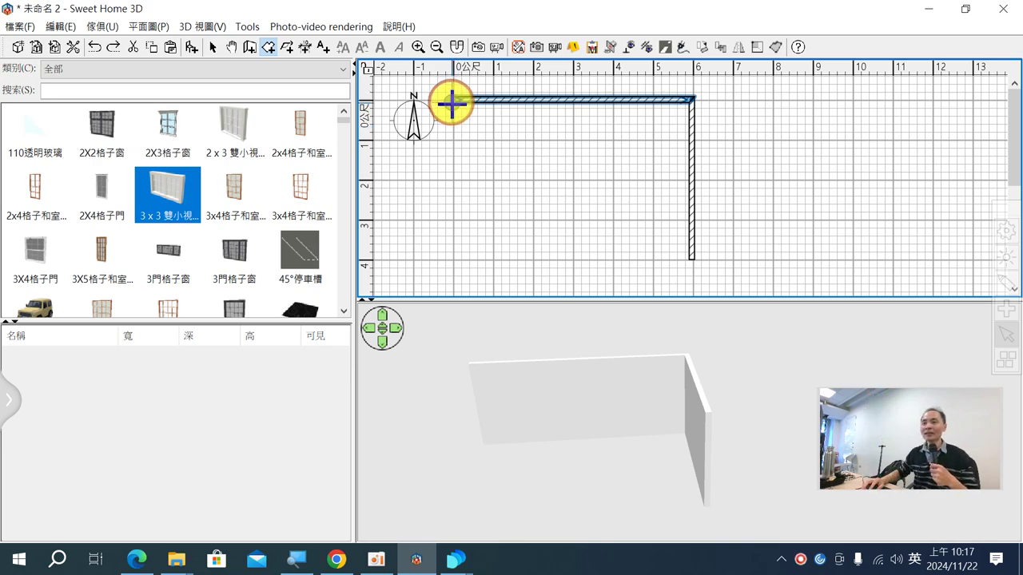
pyautogui.click(451, 102)
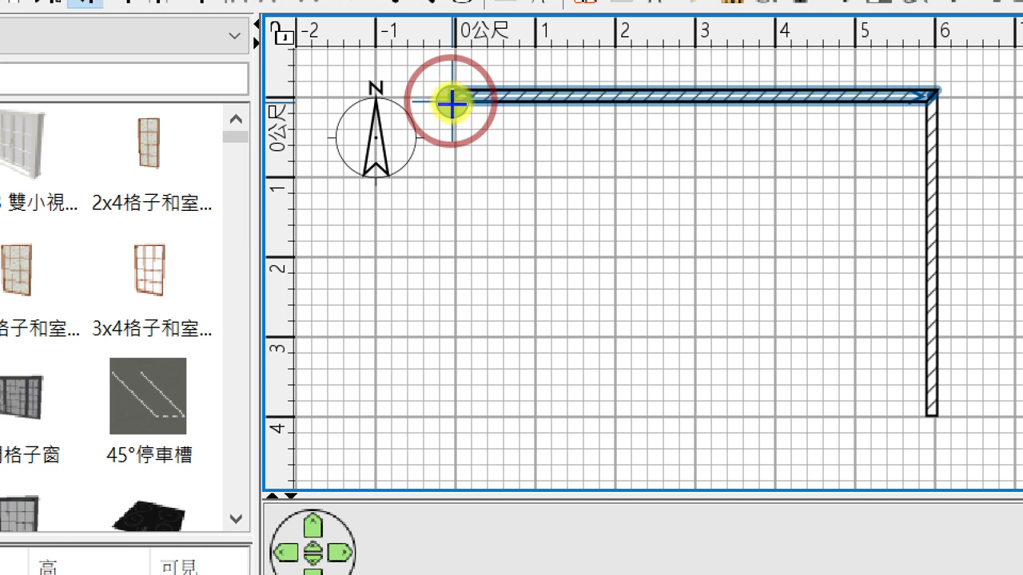
pyautogui.moveTo(451, 102)
pyautogui.mouseDown()
pyautogui.moveTo(683, 124)
pyautogui.moveTo(762, 150)
pyautogui.moveTo(935, 104)
pyautogui.moveTo(886, 108)
pyautogui.moveTo(866, 412)
pyautogui.mouseUp()
pyautogui.moveTo(866, 411)
pyautogui.mouseDown()
pyautogui.moveTo(610, 395)
pyautogui.moveTo(392, 406)
pyautogui.moveTo(446, 401)
pyautogui.moveTo(414, 404)
pyautogui.mouseUp()
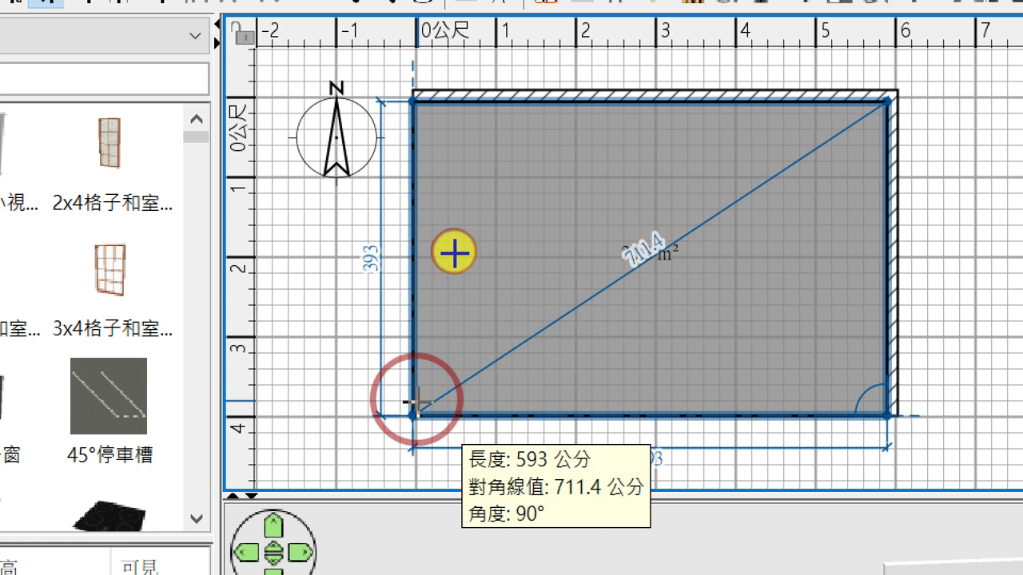
pyautogui.moveTo(415, 402); pyautogui.dragTo(411, 407)
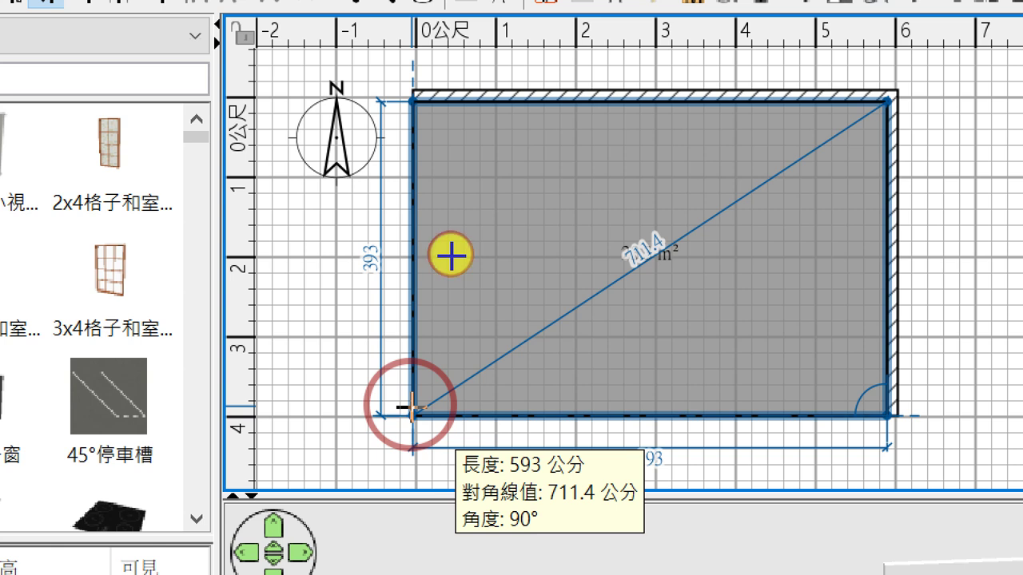
pyautogui.doubleClick(411, 408)
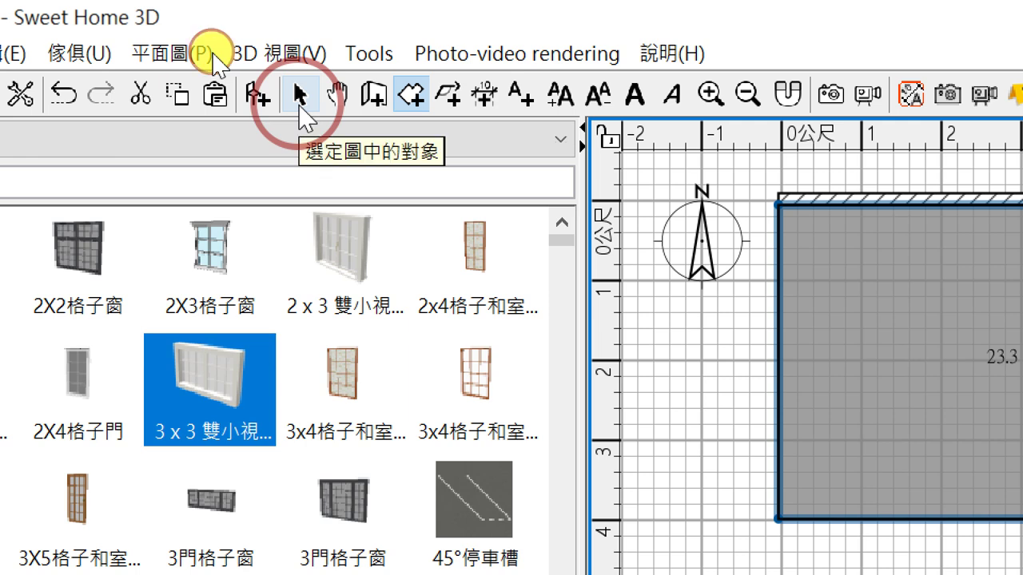
pyautogui.click(300, 112)
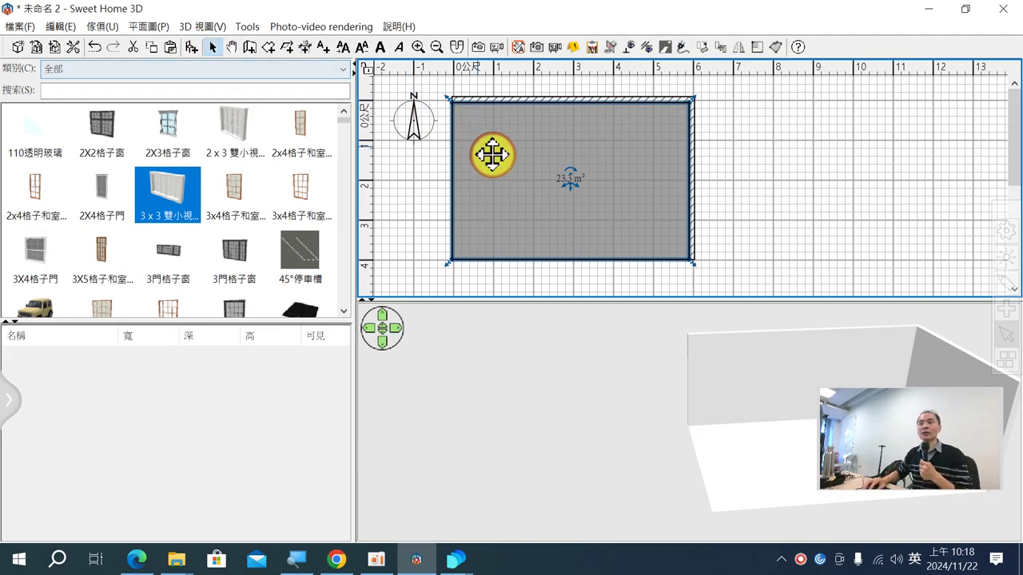
# Try moving the room away from the walls, and undo and restore the room's creation.
pyautogui.moveTo(503, 168)
pyautogui.mouseDown()
pyautogui.moveTo(503, 201)
pyautogui.moveTo(511, 171)
pyautogui.mouseUp()
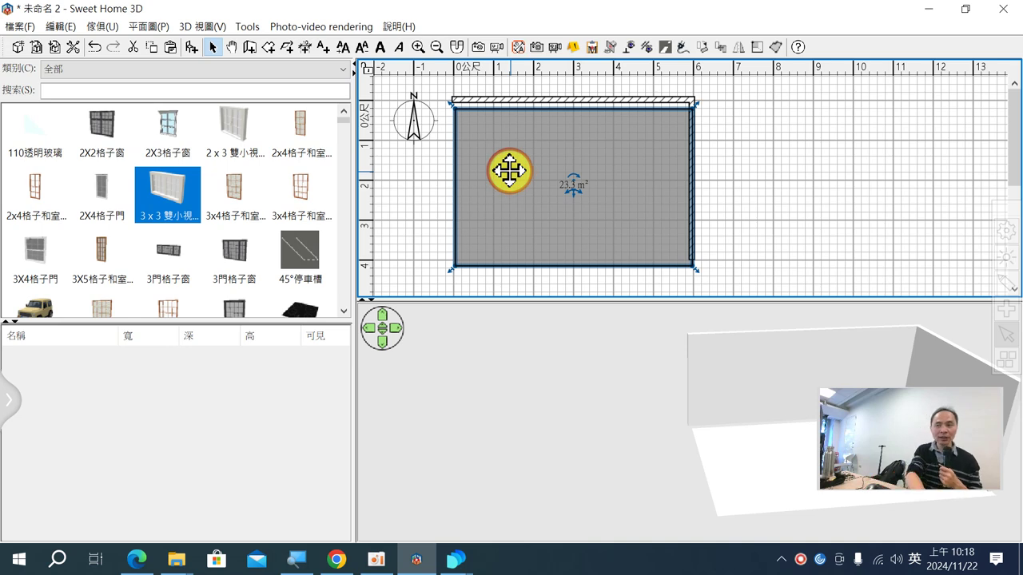
pyautogui.press('Escape')
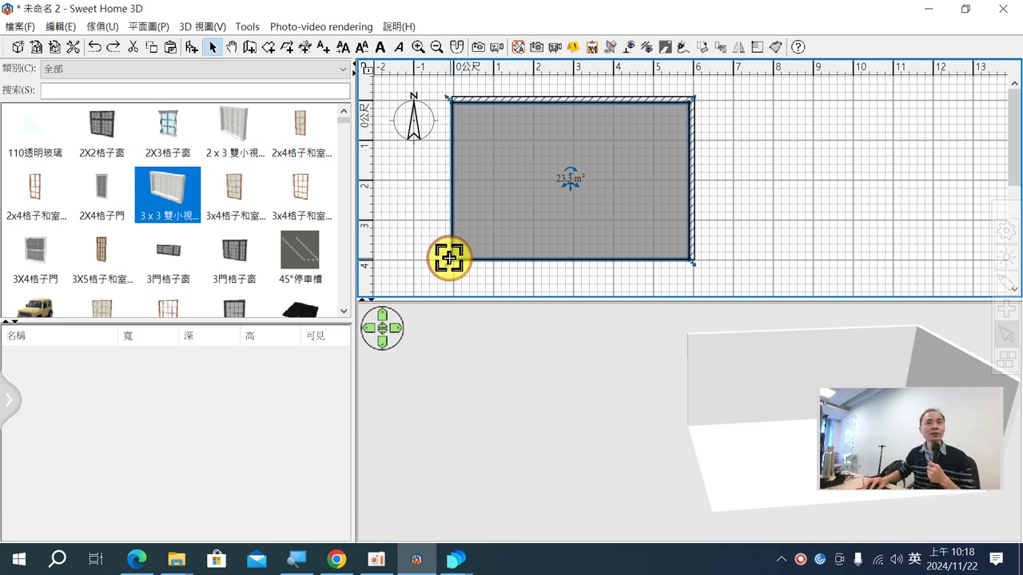
pyautogui.moveTo(453, 258)
pyautogui.mouseDown()
pyautogui.moveTo(543, 195)
pyautogui.moveTo(453, 256)
pyautogui.mouseUp()
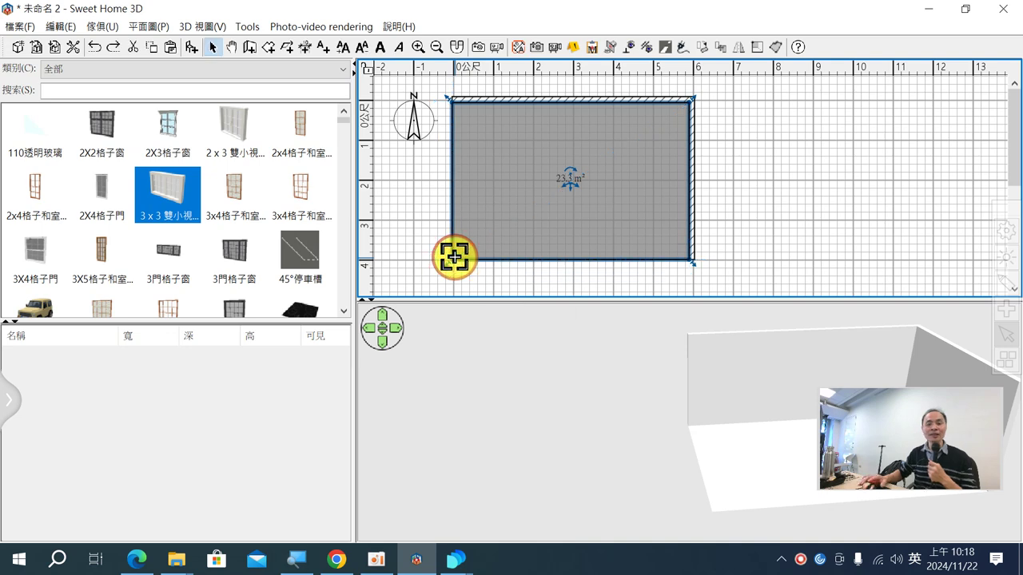
pyautogui.hotkey('ctrl', 'z')
pyautogui.hotkey('ctrl', 'z')
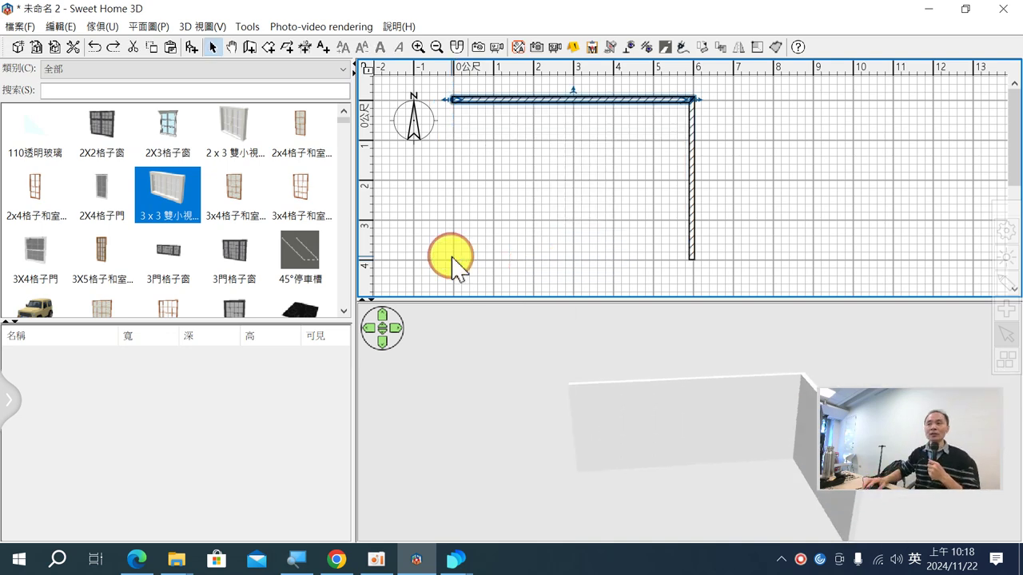
pyautogui.click(113, 48)
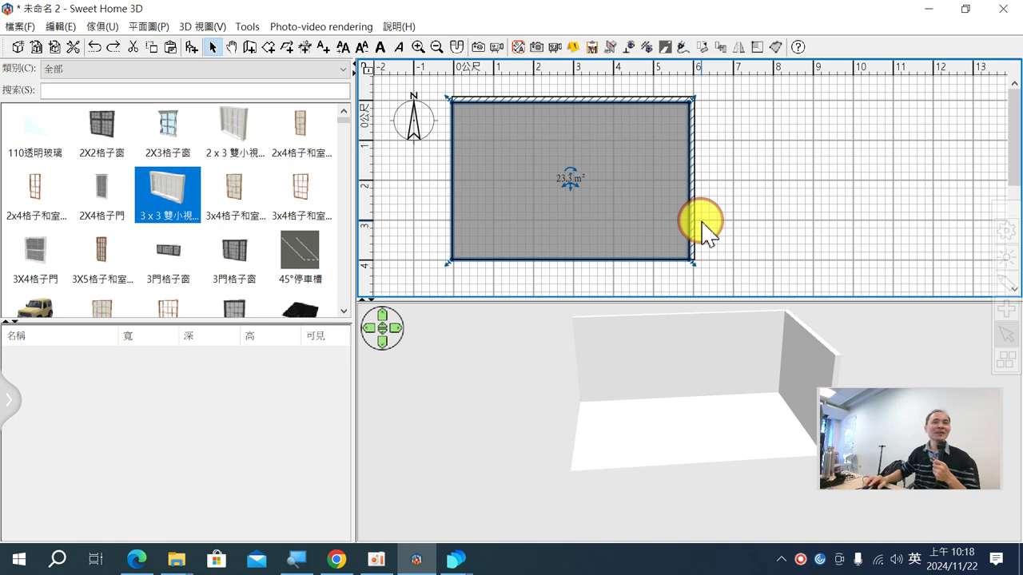
pyautogui.click(1005, 279)
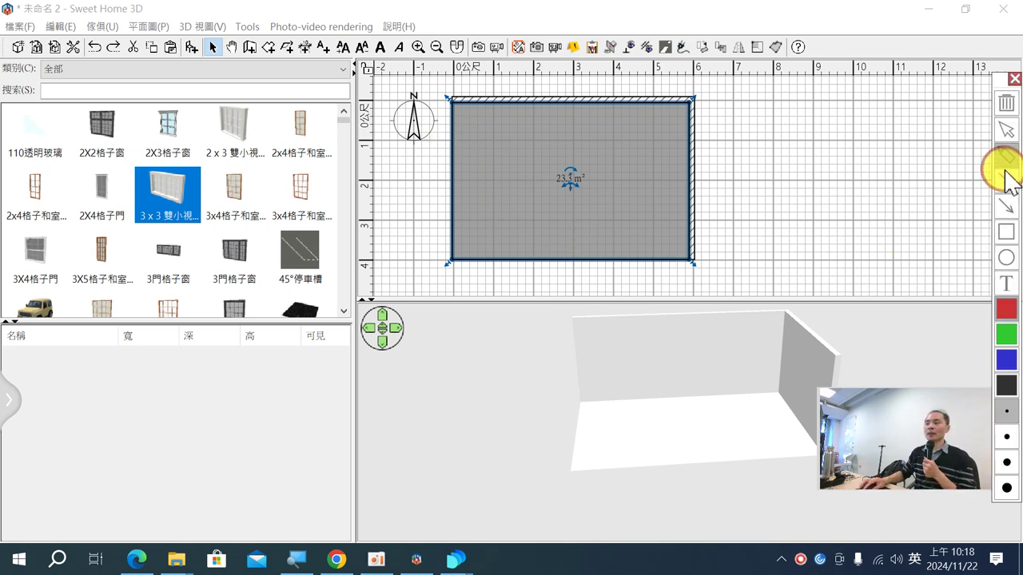
pyautogui.click(541, 270)
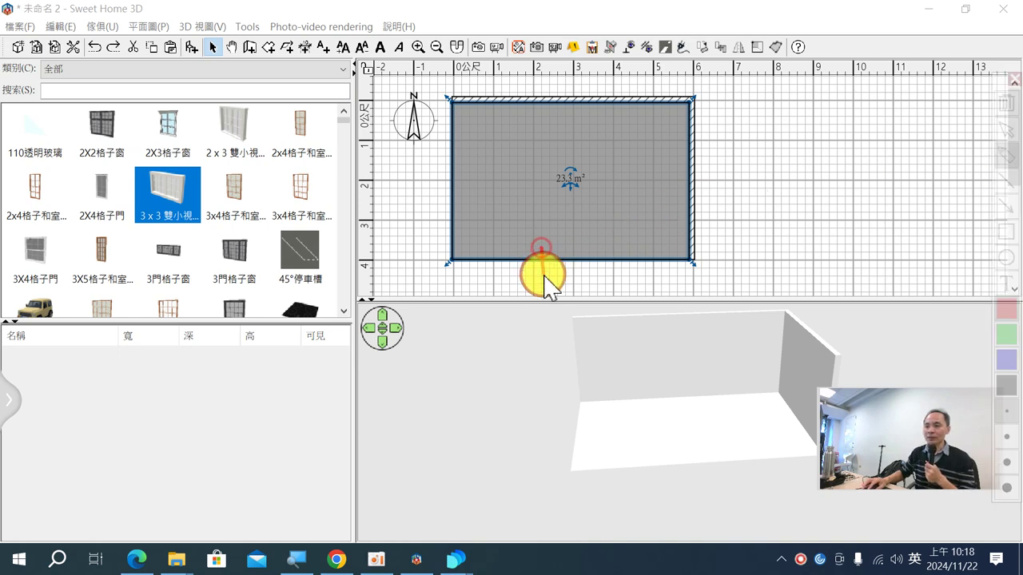
pyautogui.click(605, 269)
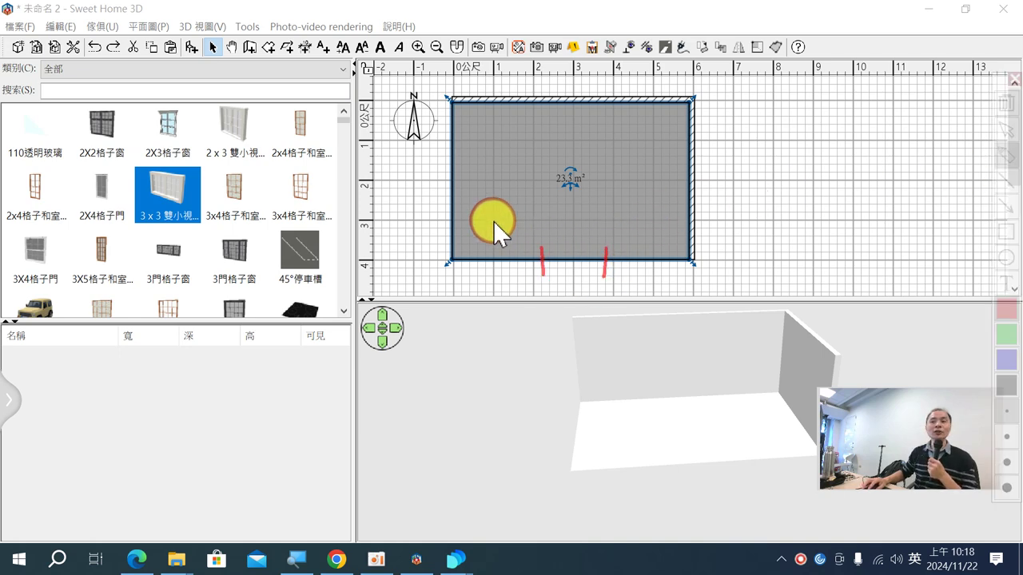
pyautogui.click(436, 187)
pyautogui.click(444, 142)
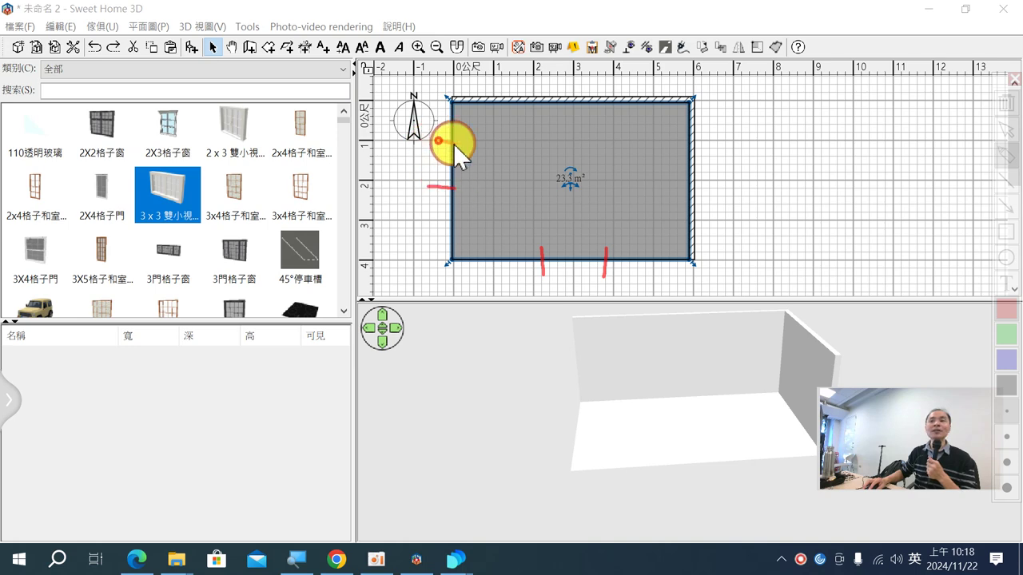
pyautogui.click(567, 78)
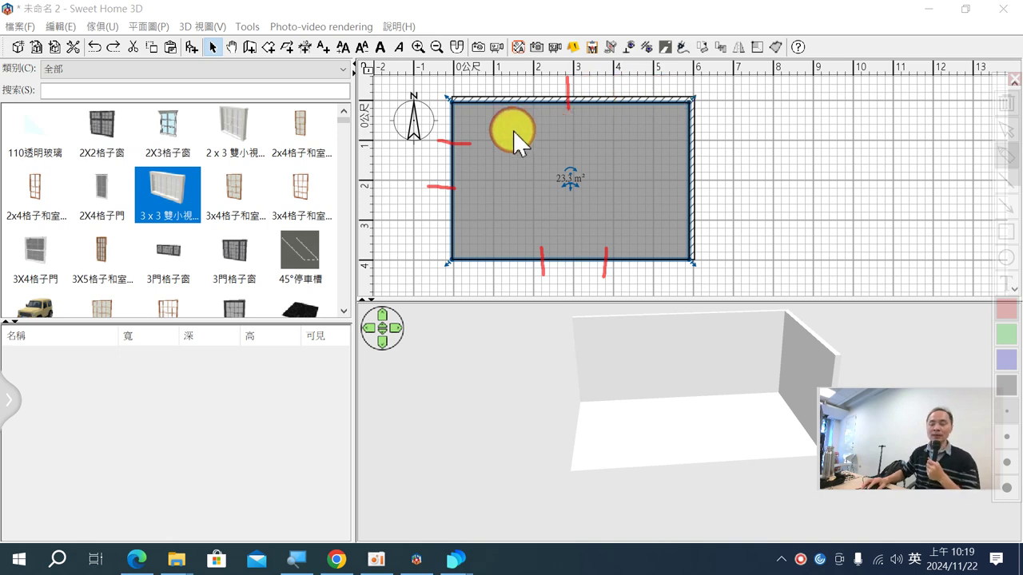
pyautogui.press('Escape')
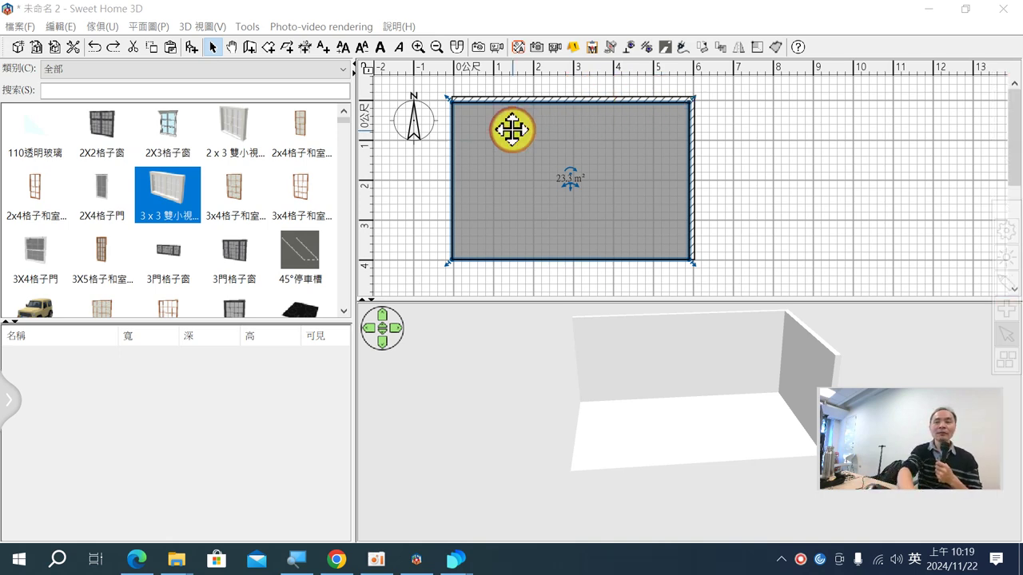
# Add a node to the room's west edge at about 2 m and align it with that edge.
pyautogui.rightClick(450, 174)
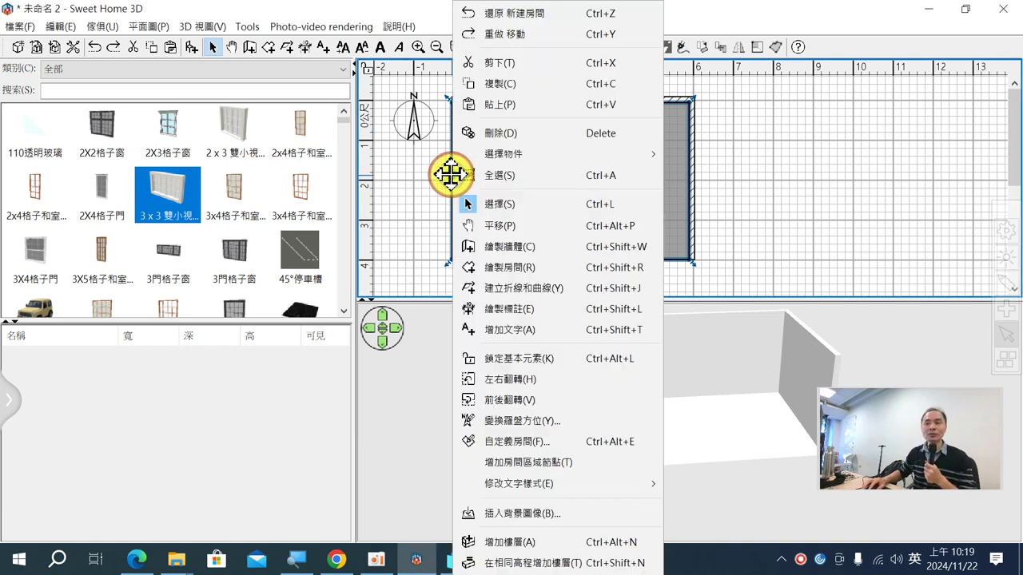
pyautogui.click(431, 186)
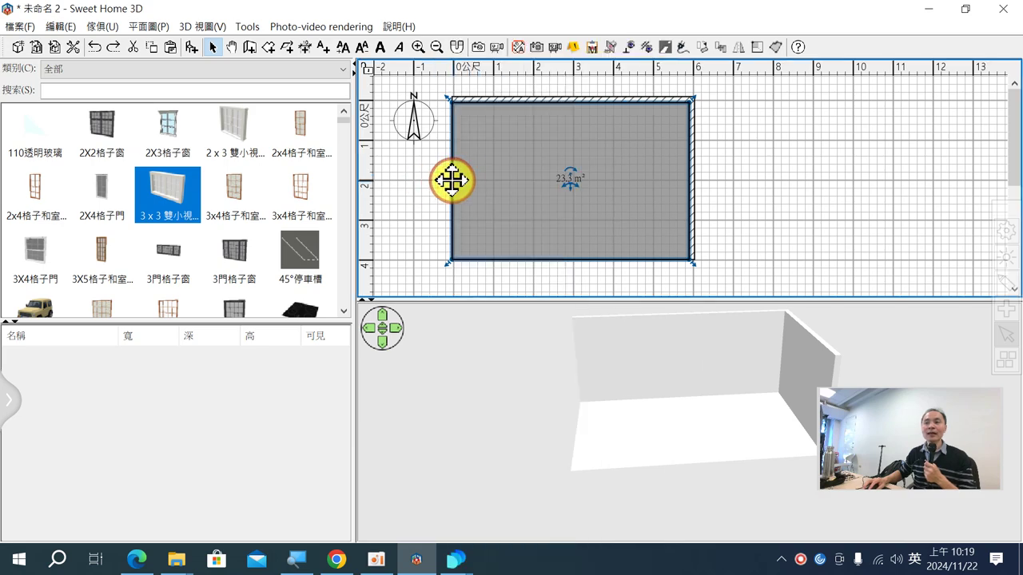
pyautogui.rightClick(454, 183)
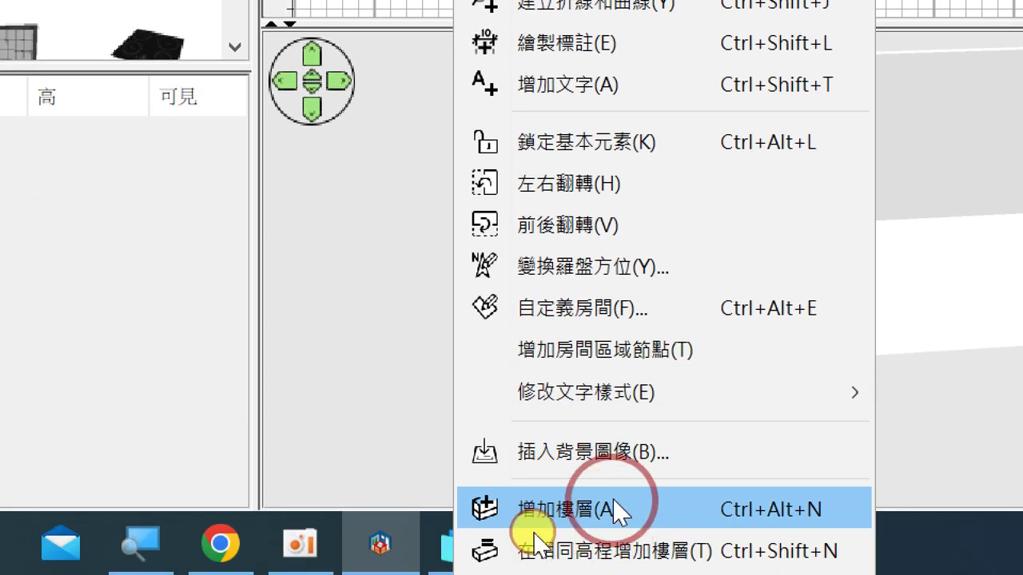
pyautogui.moveTo(619, 389)
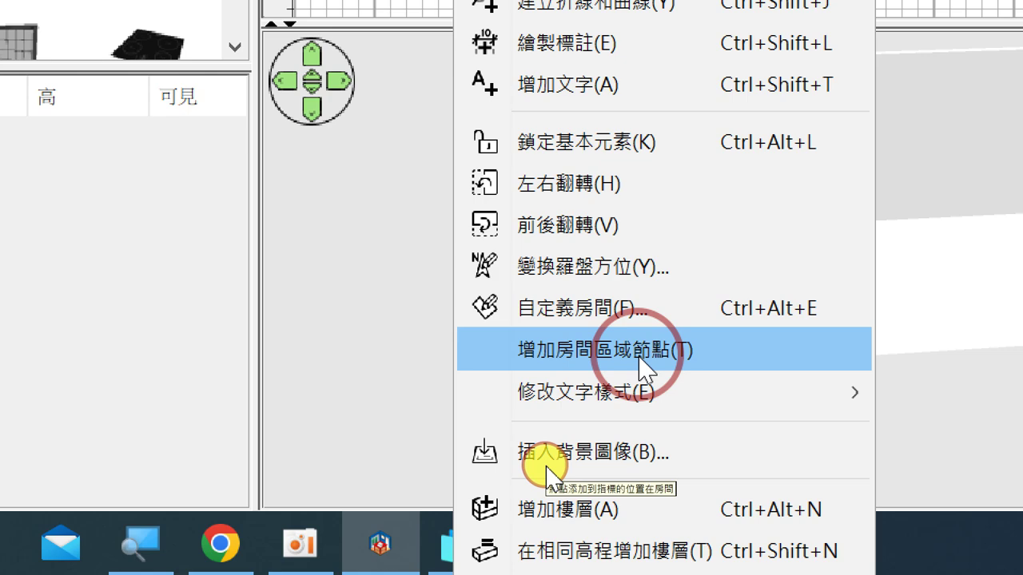
pyautogui.click(639, 352)
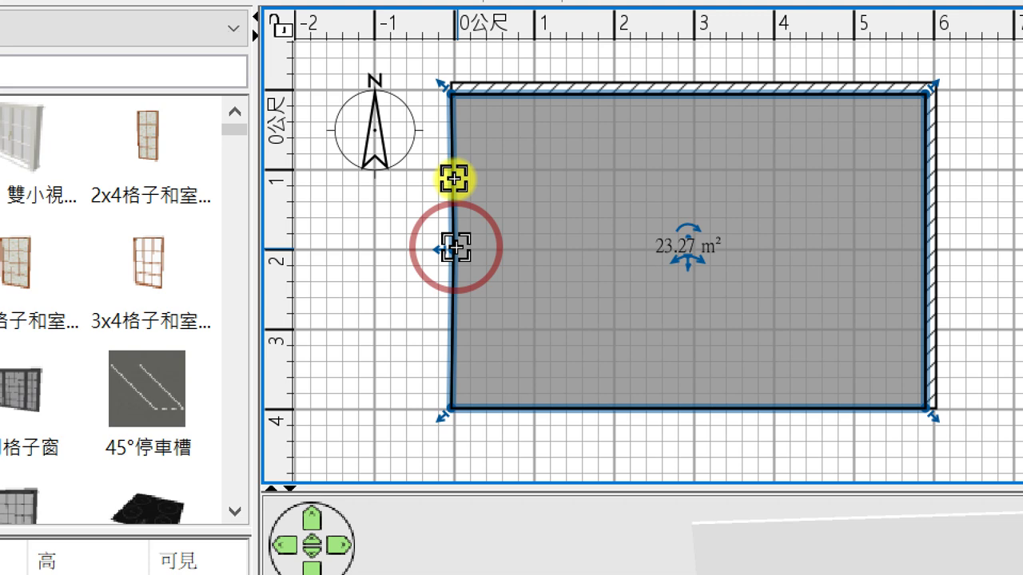
pyautogui.moveTo(454, 248); pyautogui.dragTo(450, 245)
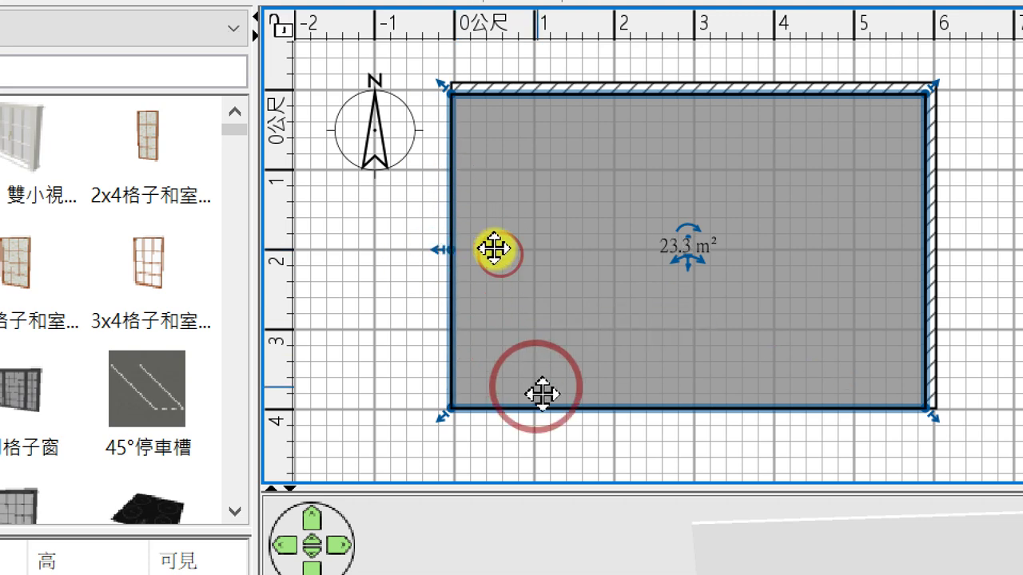
# Add a node to the room's south edge near 2.8 m and pull the southwest corner inward to form an L-shaped floor.
pyautogui.rightClick(674, 407)
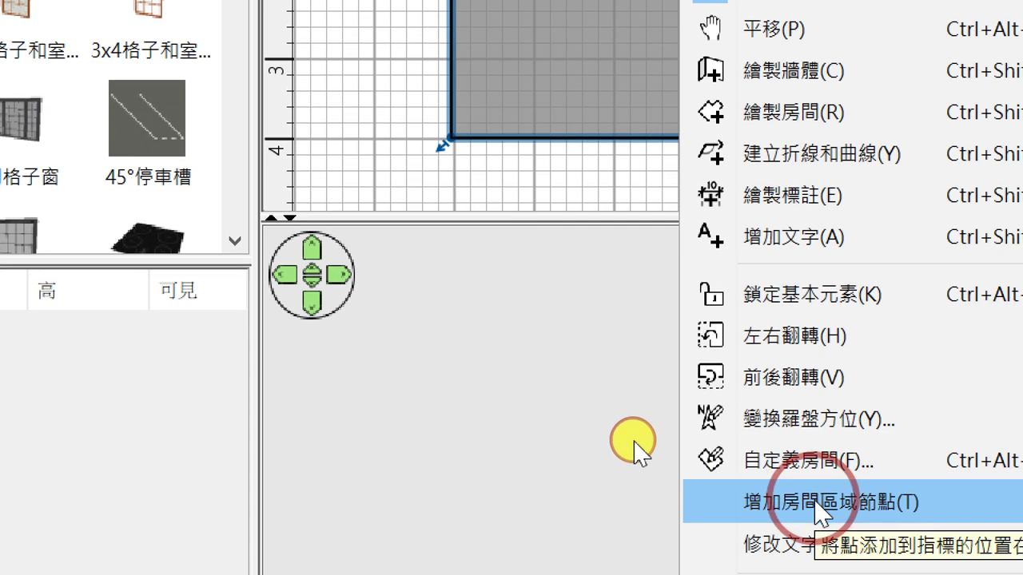
pyautogui.click(819, 511)
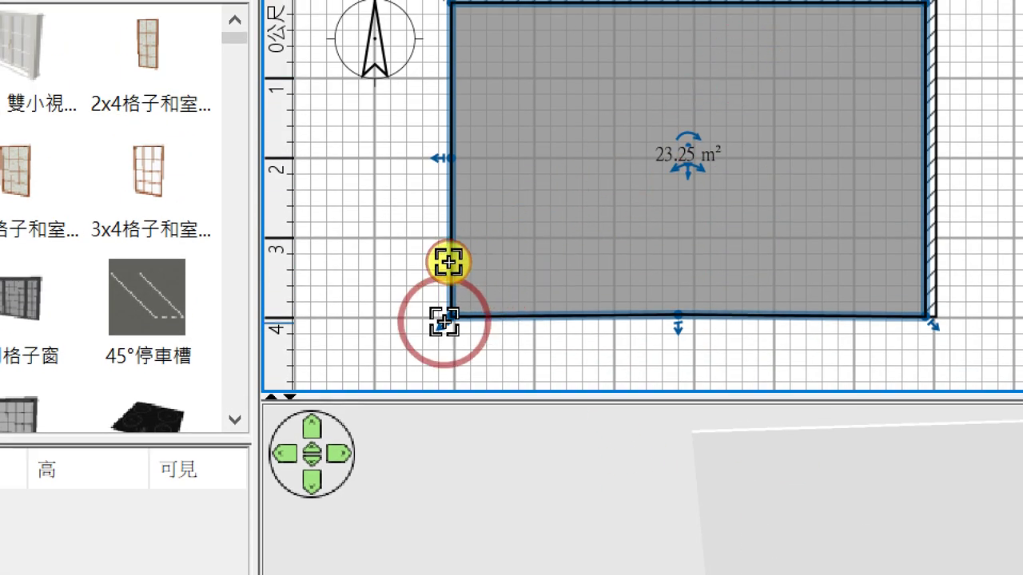
pyautogui.moveTo(451, 317); pyautogui.dragTo(678, 157)
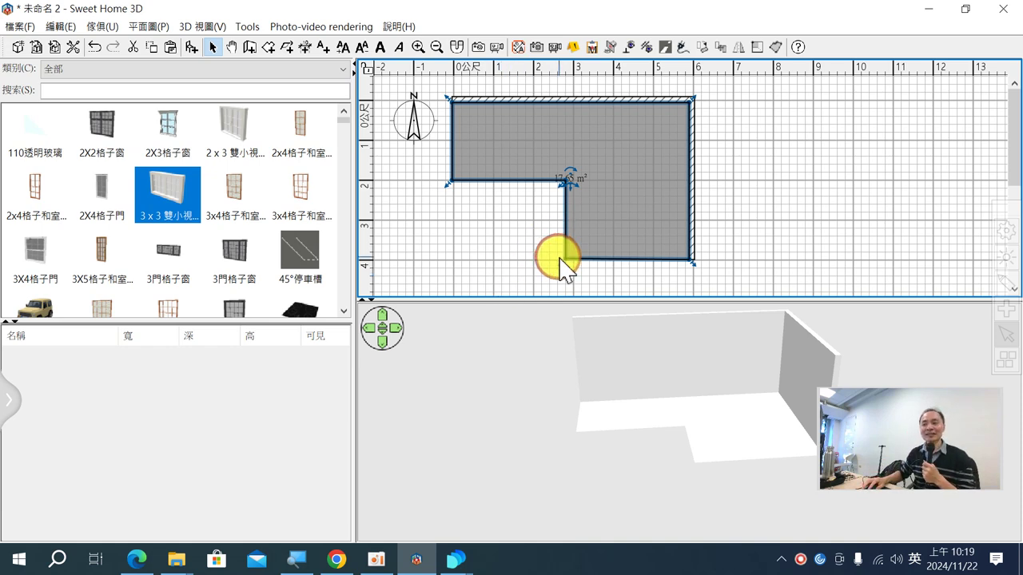
pyautogui.click(513, 184)
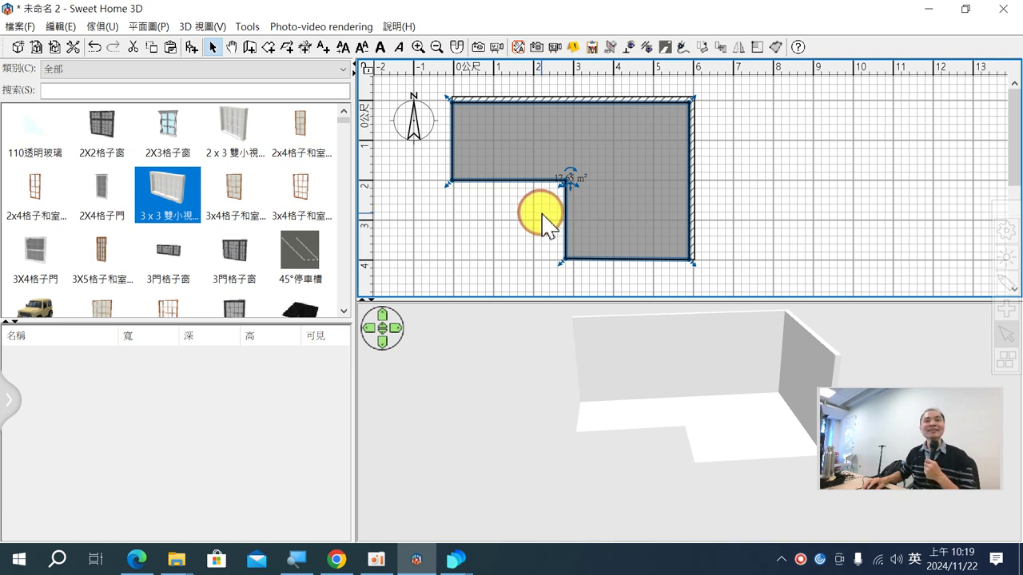
pyautogui.click(553, 218)
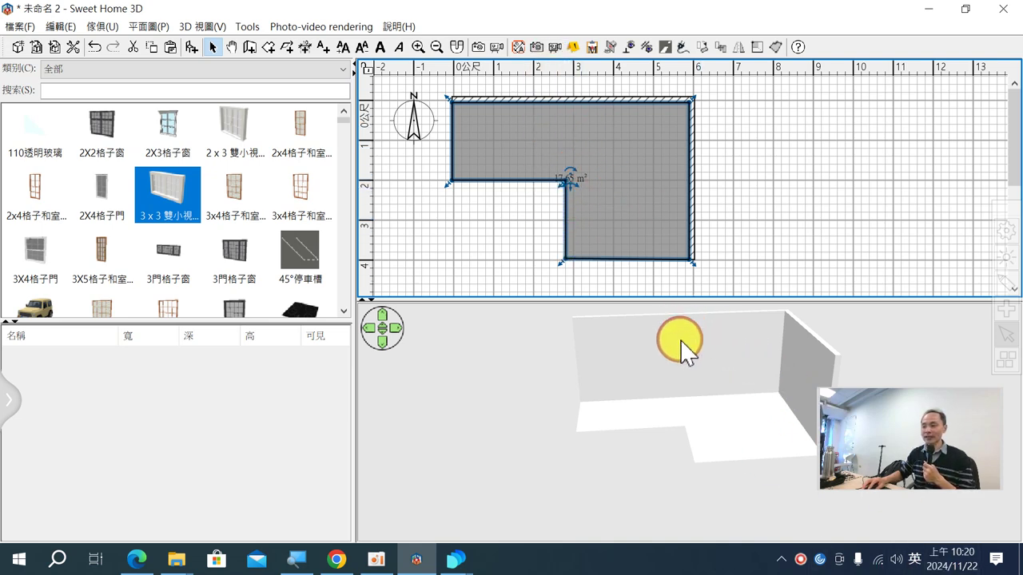
pyautogui.moveTo(683, 380); pyautogui.dragTo(697, 431)
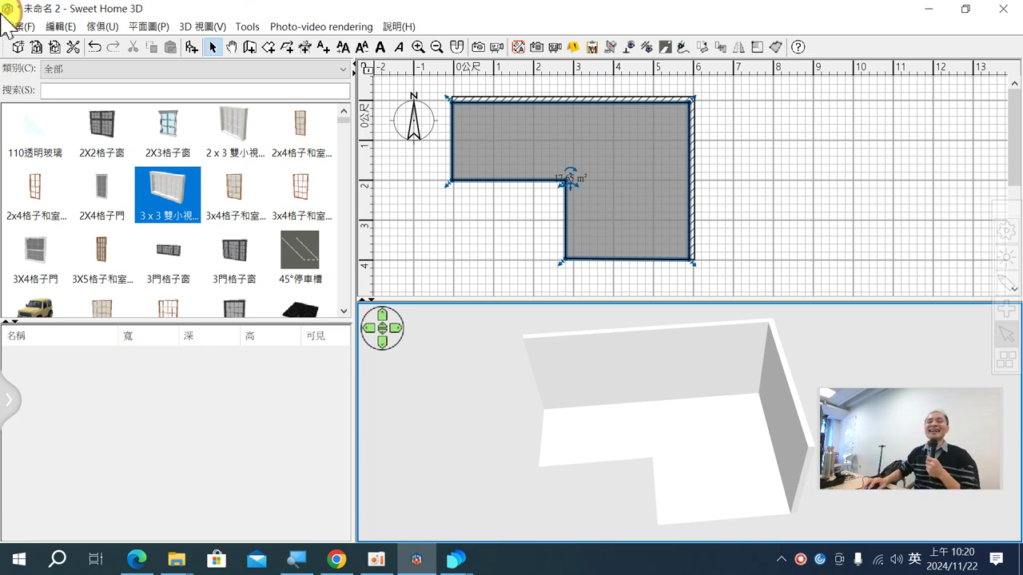
# Draw a closed L-shaped run of six walls about 6 × 4 m east of the existing room, with the notch at its southwest.
pyautogui.click(249, 47)
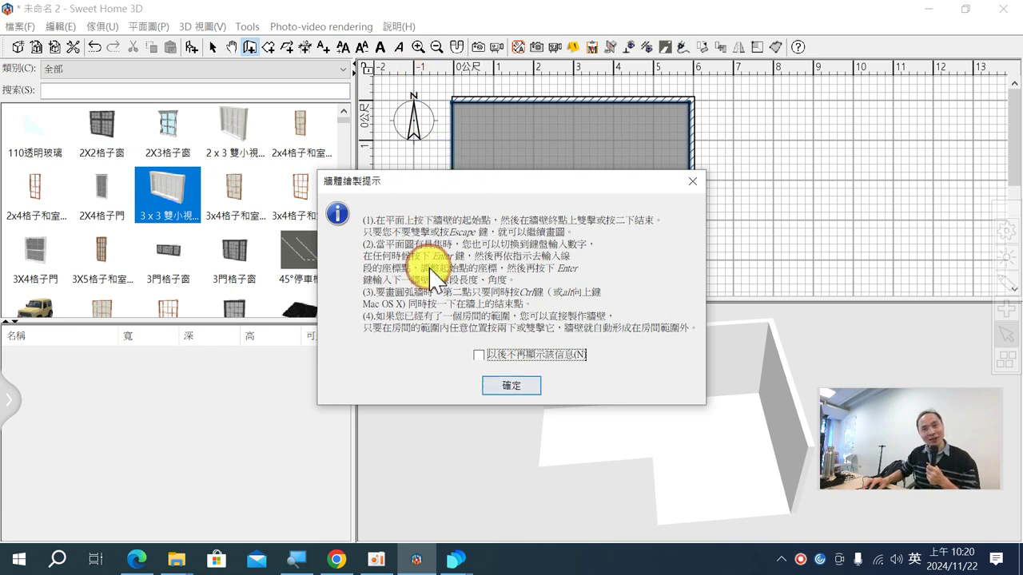
pyautogui.click(511, 386)
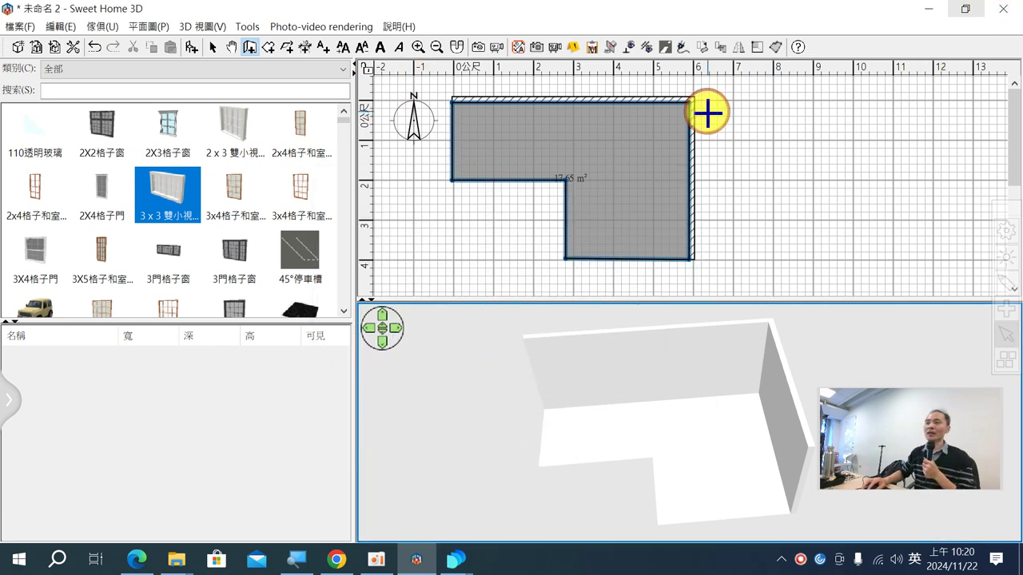
pyautogui.click(735, 102)
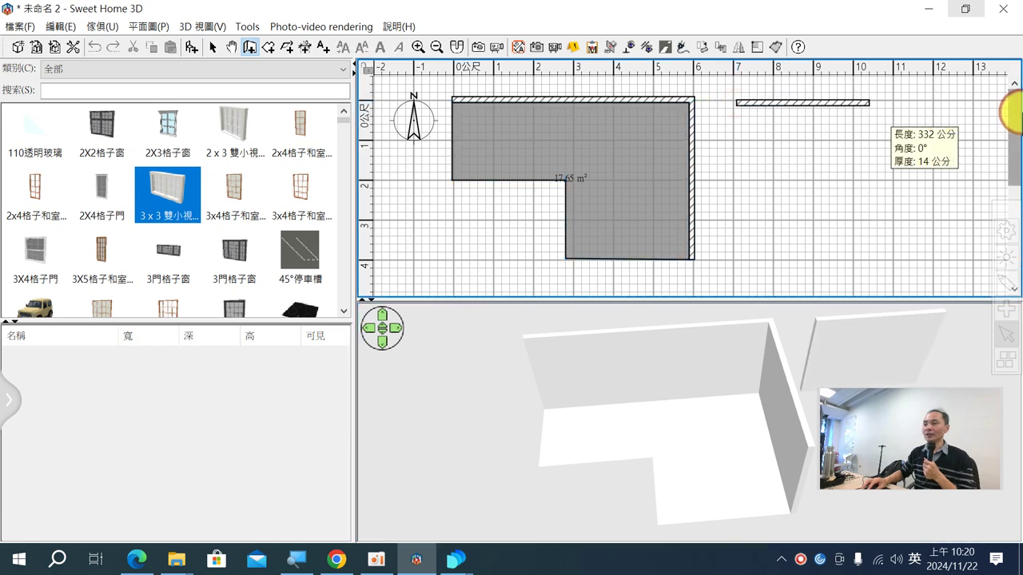
pyautogui.click(971, 103)
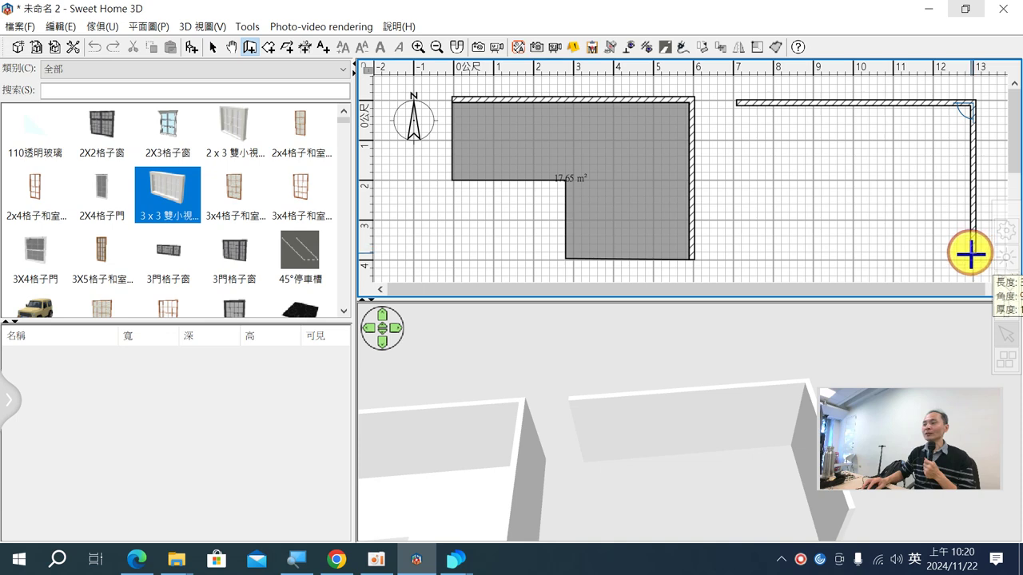
pyautogui.click(973, 258)
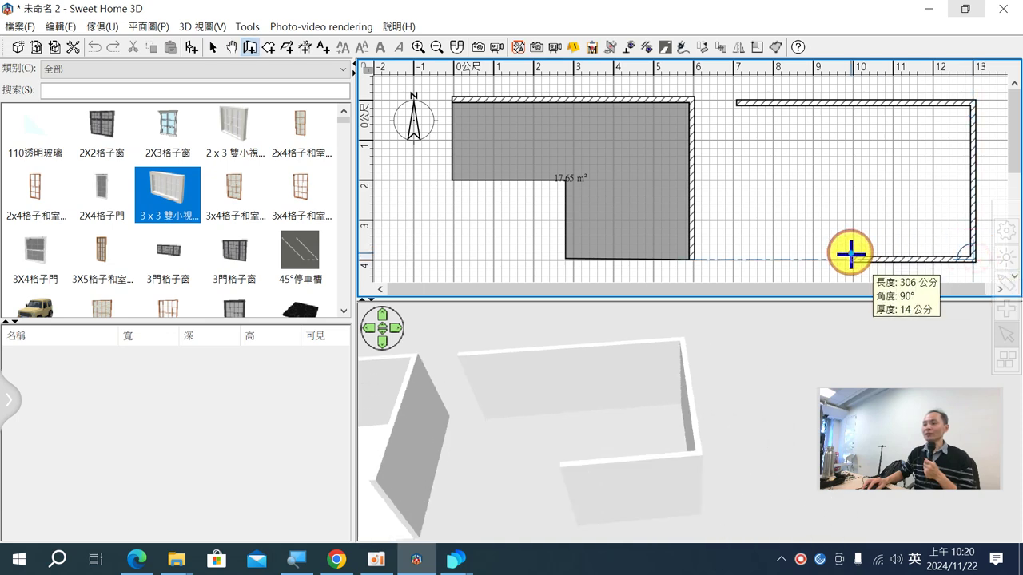
pyautogui.click(849, 256)
pyautogui.click(852, 176)
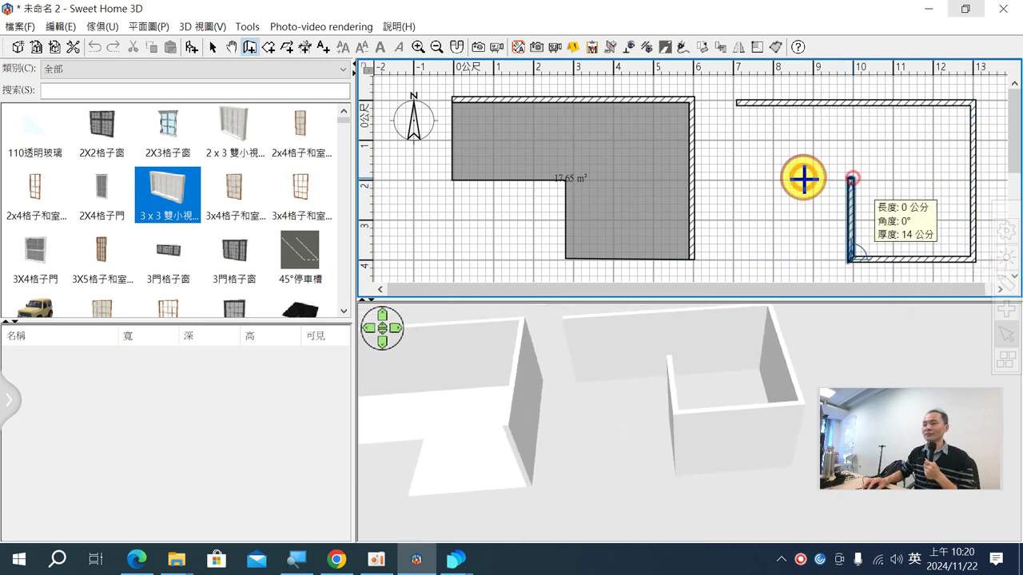
pyautogui.click(733, 177)
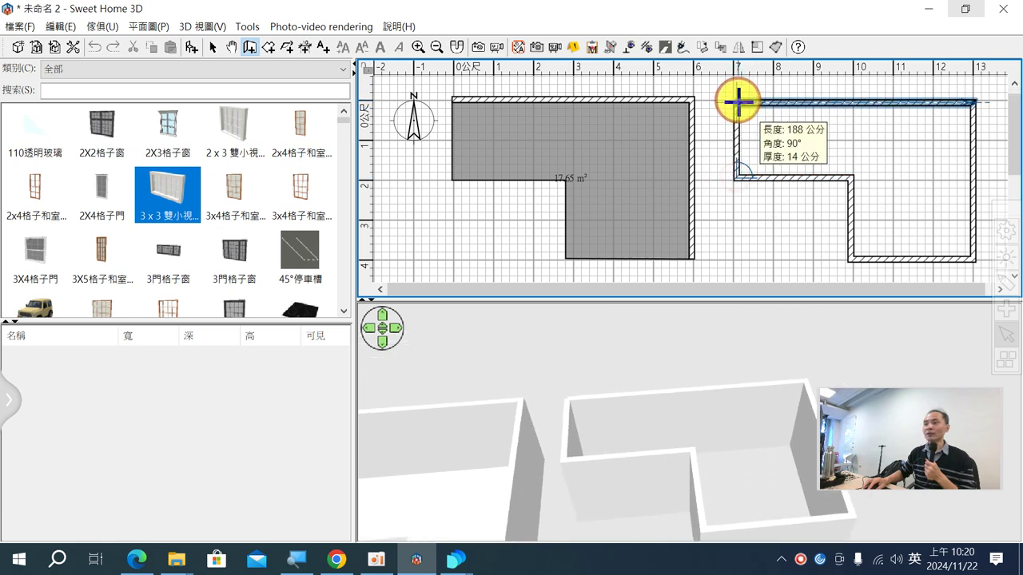
pyautogui.doubleClick(736, 102)
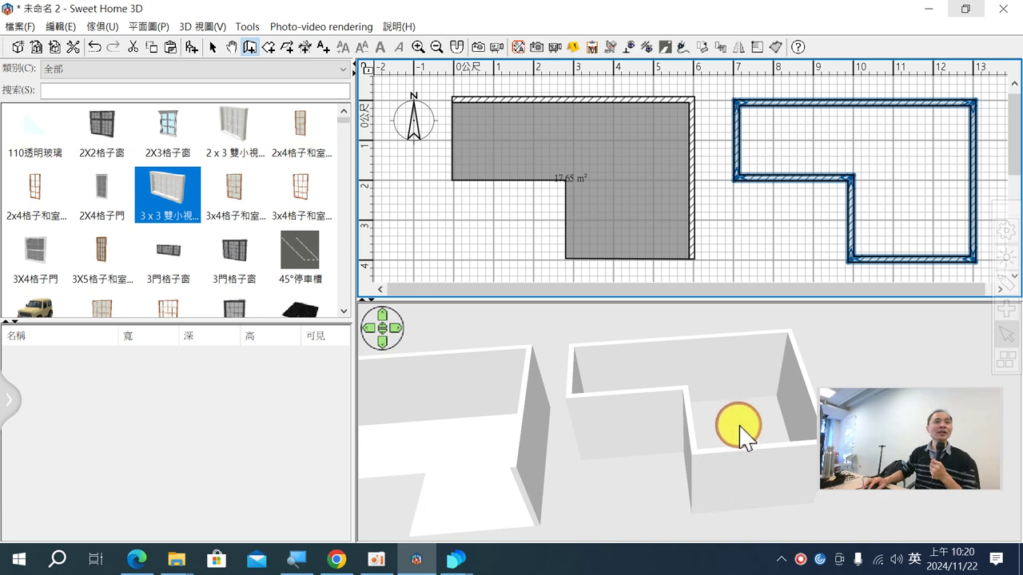
# Create a room floor automatically inside the closed L-shaped walls on the east side of the plan.
pyautogui.moveTo(744, 418); pyautogui.dragTo(628, 460)
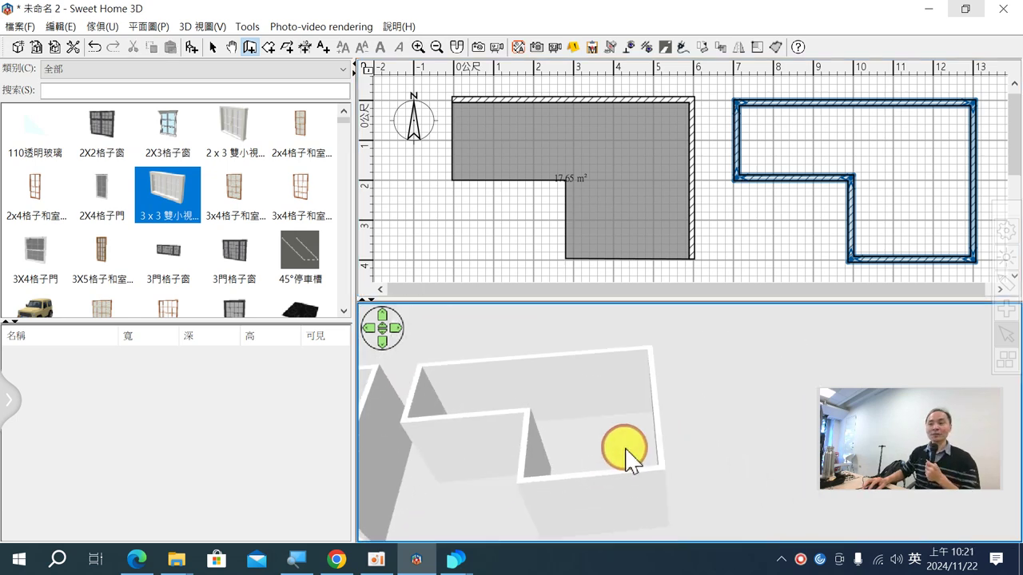
pyautogui.moveTo(605, 392); pyautogui.dragTo(677, 424)
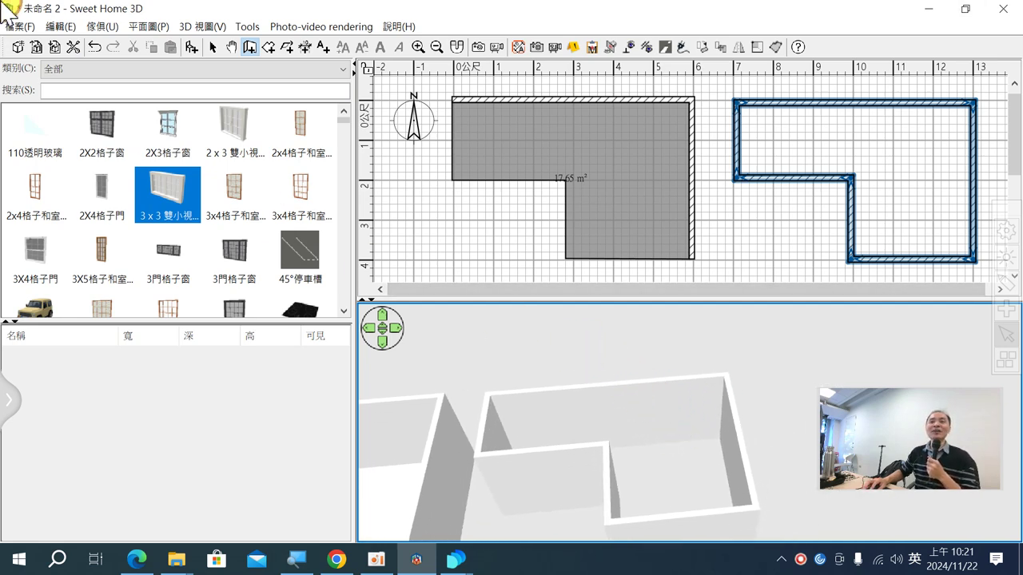
pyautogui.click(268, 49)
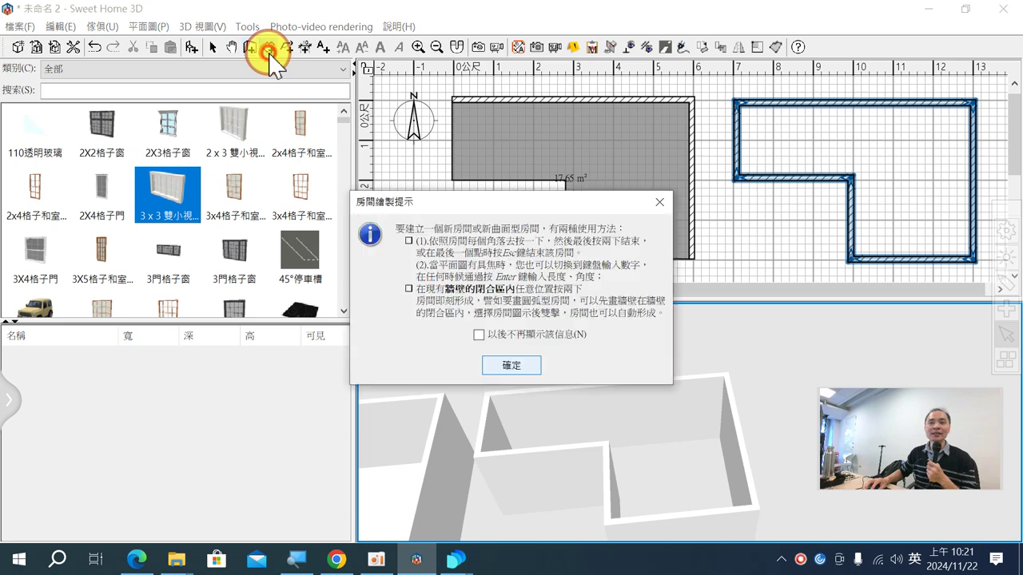
pyautogui.click(513, 367)
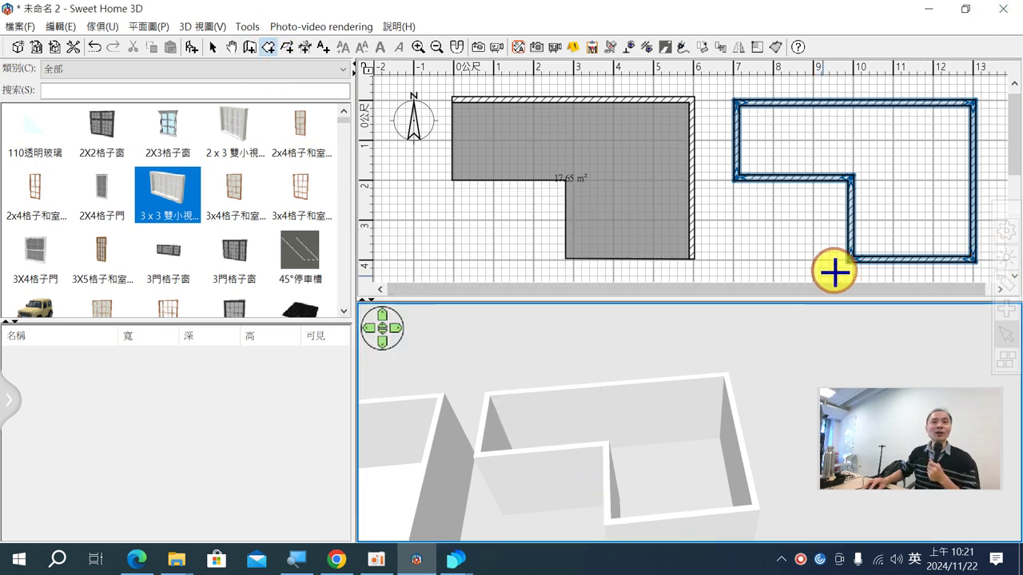
pyautogui.doubleClick(910, 148)
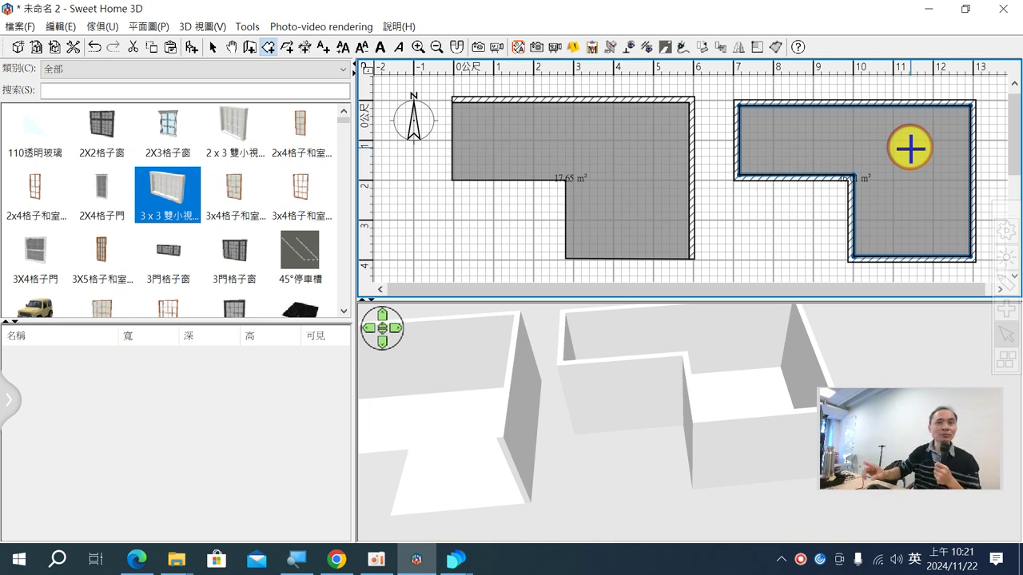
# Delete the east enclosure's west wall and both walls along its southwest notch, keeping the room floor.
pyautogui.click(212, 46)
pyautogui.click(920, 194)
pyautogui.click(775, 173)
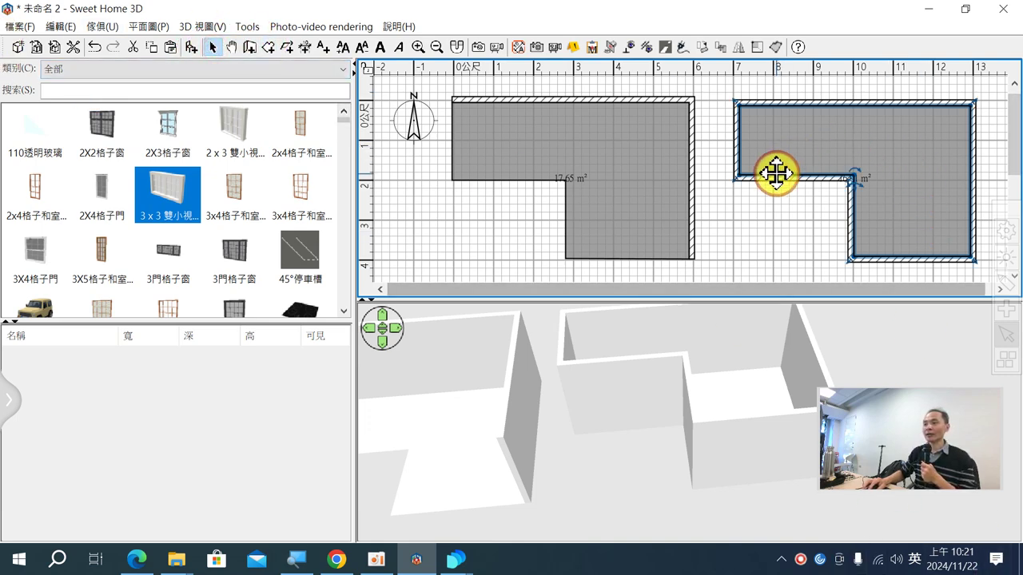
pyautogui.click(775, 173)
pyautogui.press('Delete')
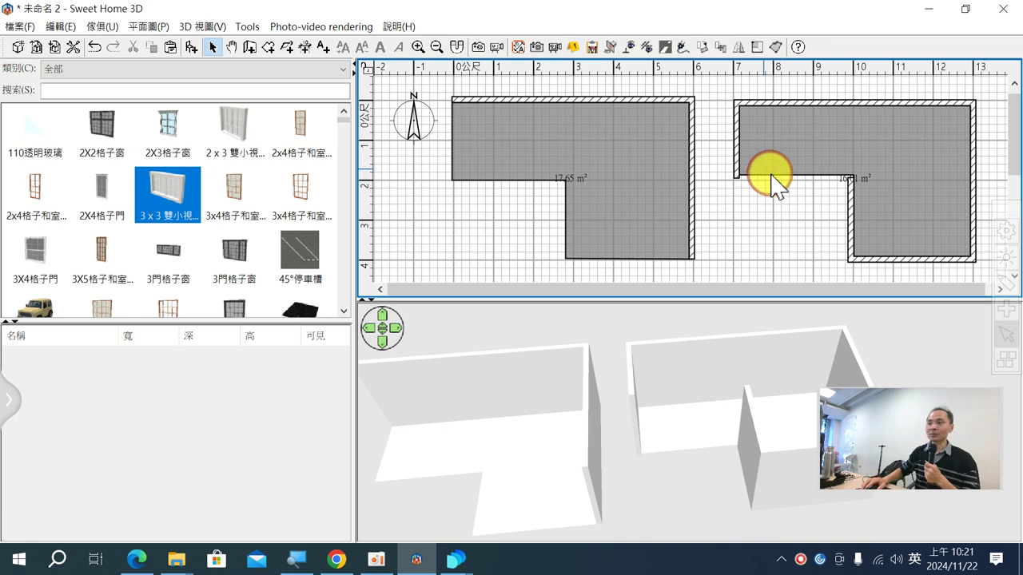
pyautogui.click(737, 162)
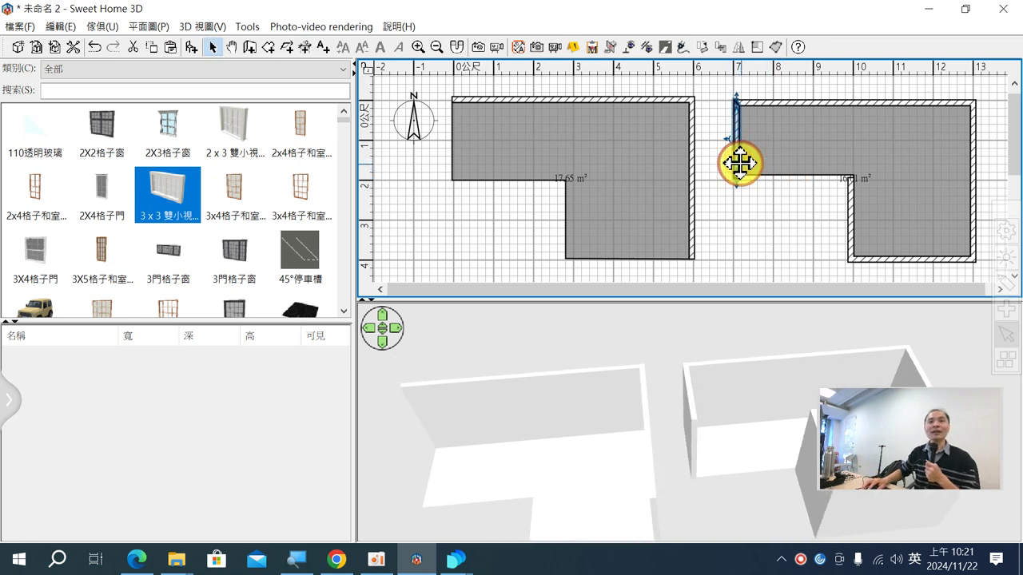
pyautogui.press('Delete')
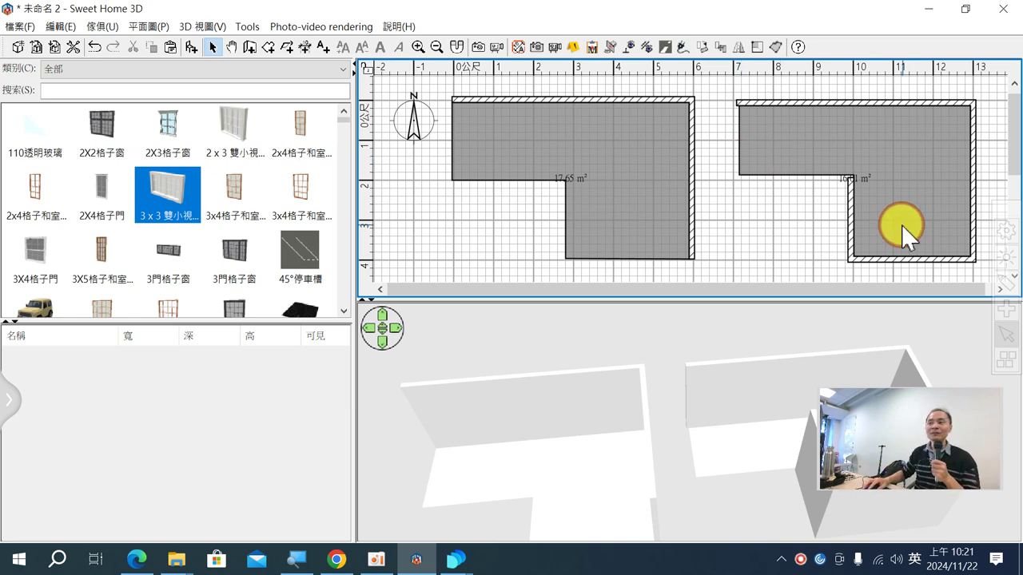
pyautogui.click(851, 232)
pyautogui.press('Delete')
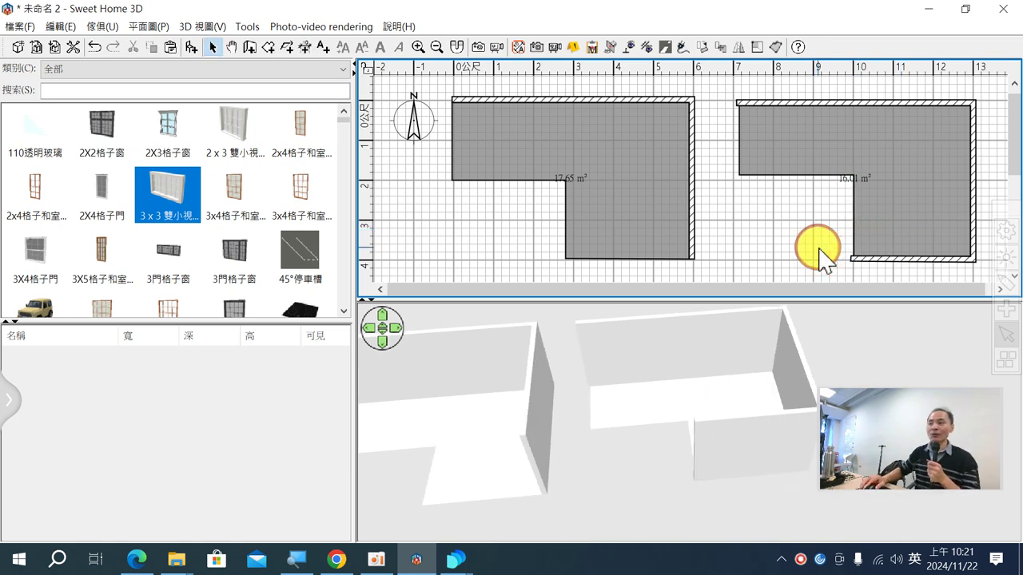
# Delete the south, east and north walls of the east enclosure so only the L-shaped floor remains.
pyautogui.click(886, 259)
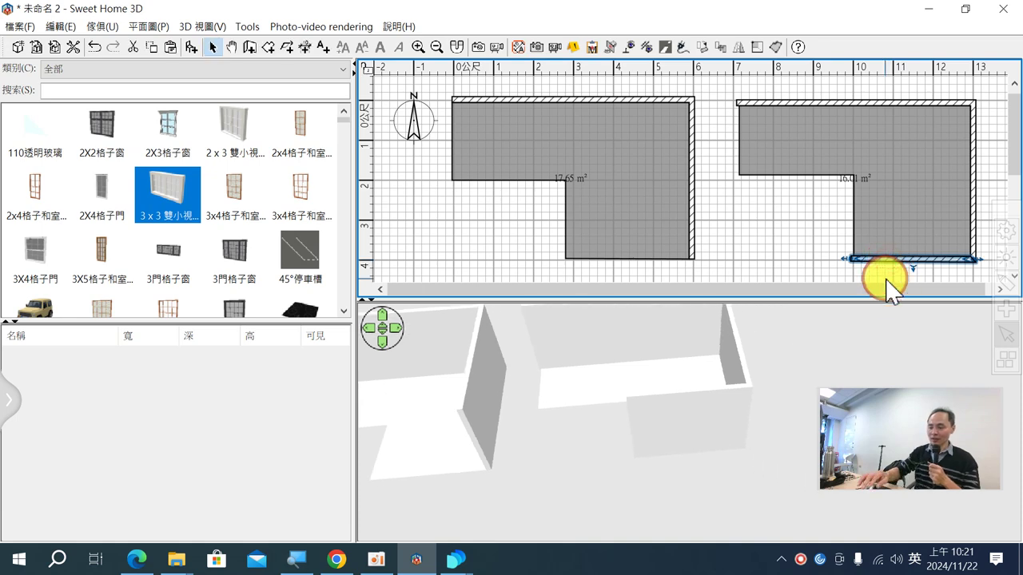
pyautogui.press('Delete')
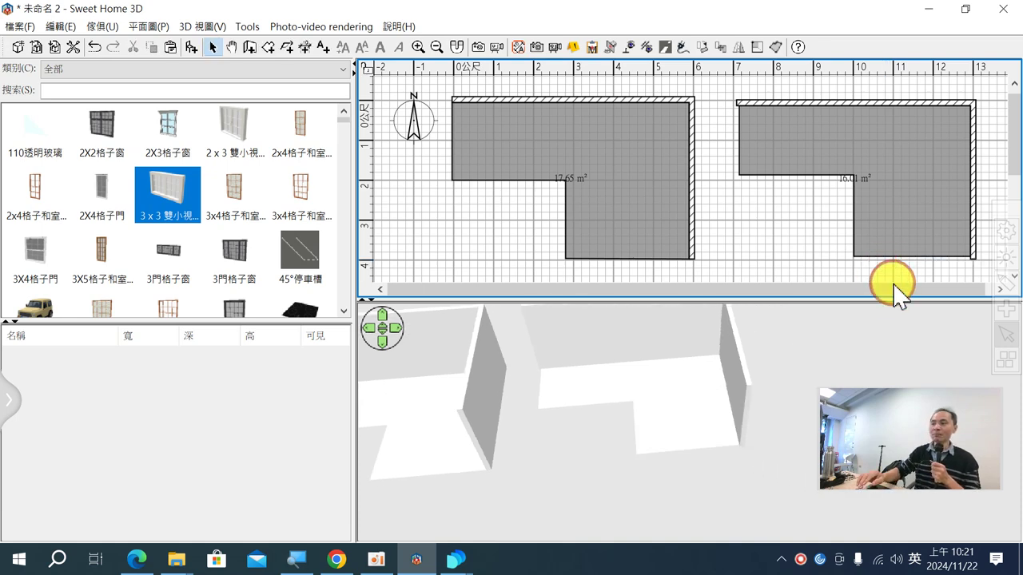
pyautogui.click(973, 184)
pyautogui.press('Delete')
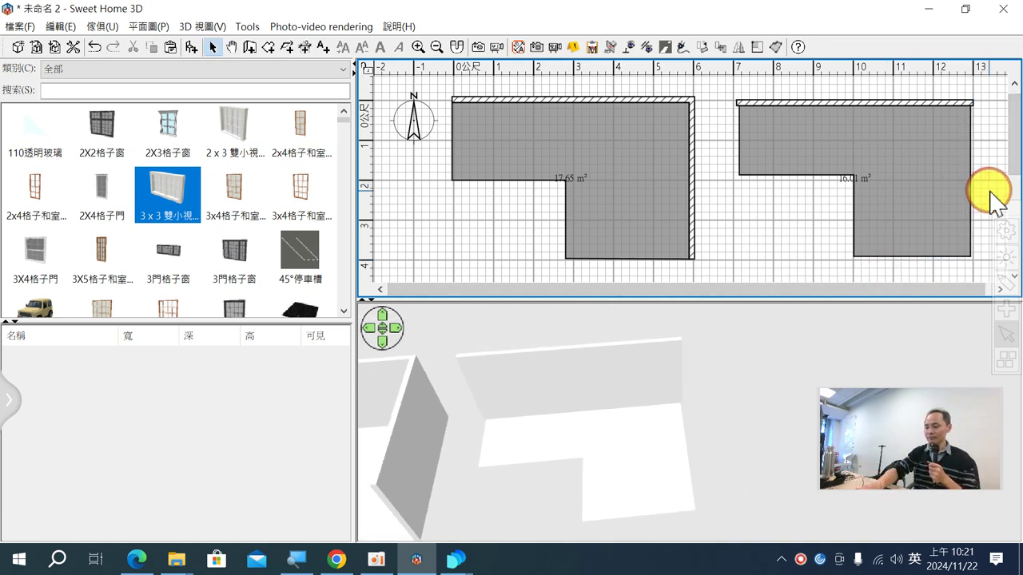
pyautogui.click(854, 104)
pyautogui.press('Delete')
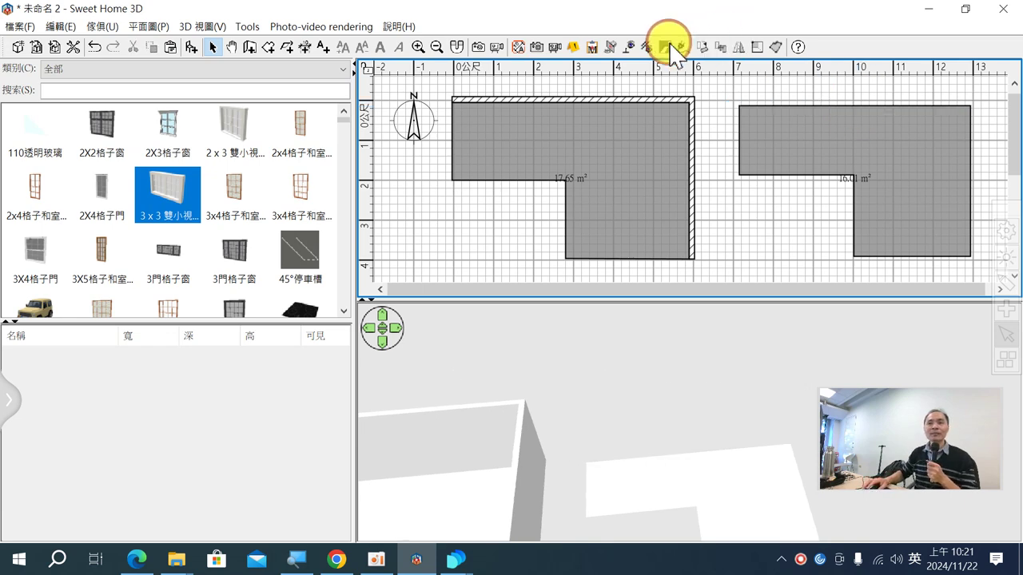
# Generate walls automatically around the perimeter of the bare L-shaped room on the east side.
pyautogui.click(250, 48)
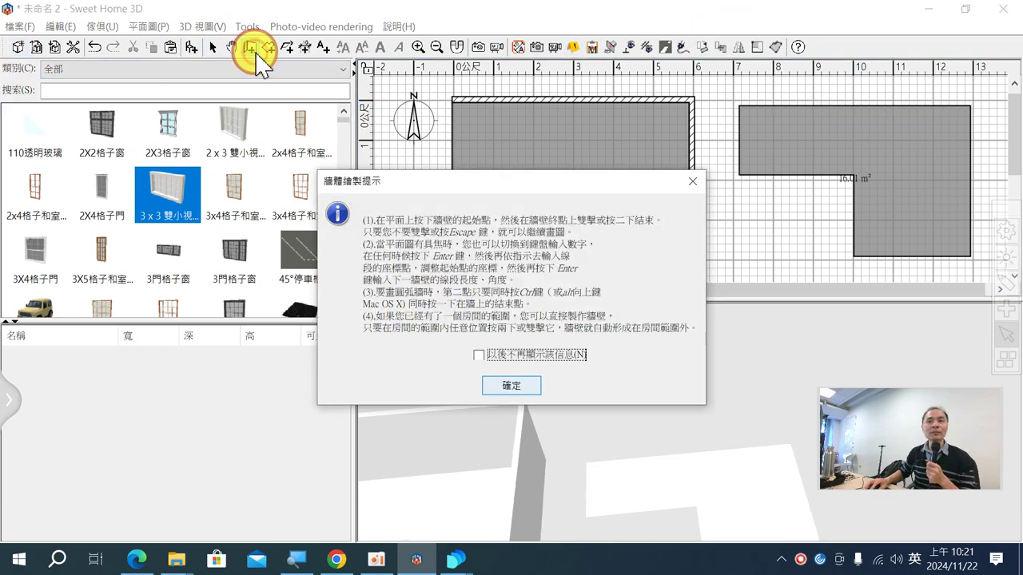
pyautogui.click(512, 386)
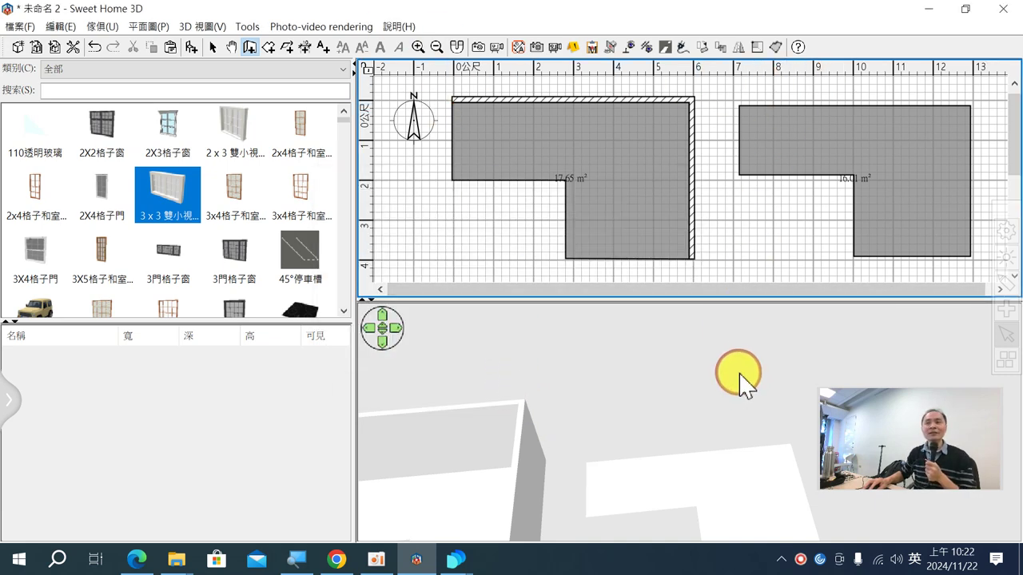
pyautogui.doubleClick(847, 146)
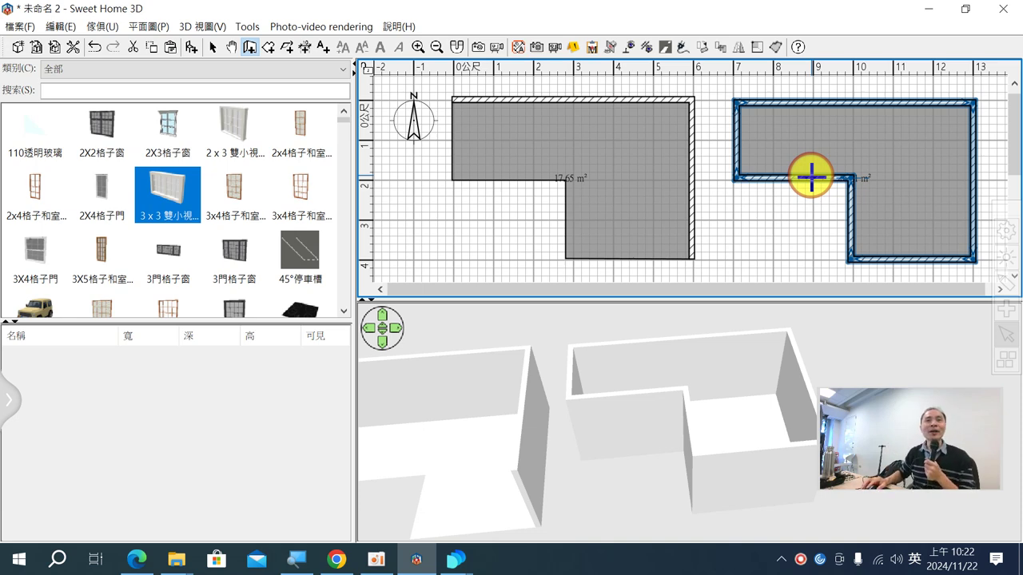
# Delete the entire east L-shaped enclosure, both its walls and its floor, keeping the original room.
pyautogui.click(212, 48)
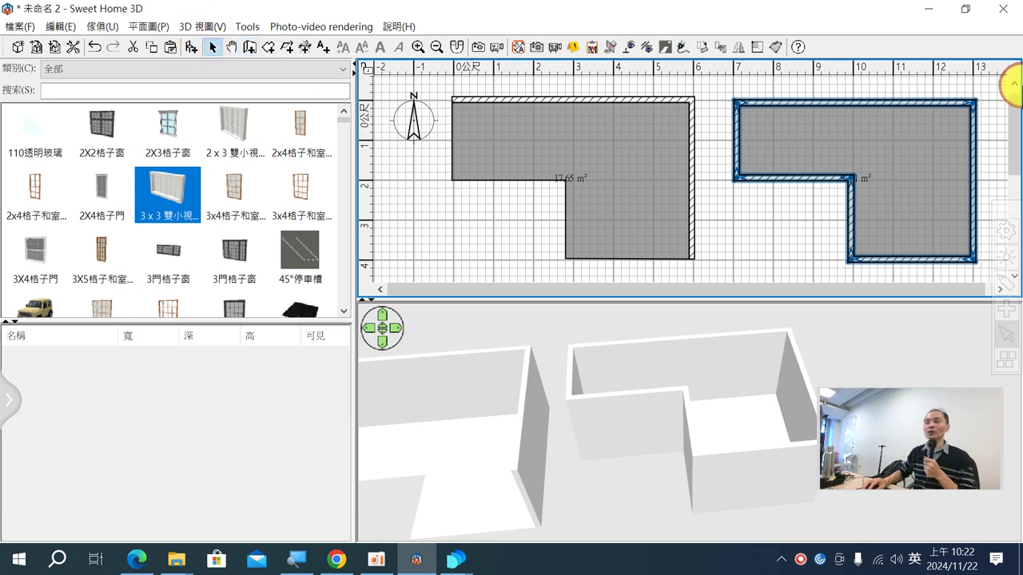
pyautogui.moveTo(713, 98); pyautogui.dragTo(1011, 209)
pyautogui.press('Delete')
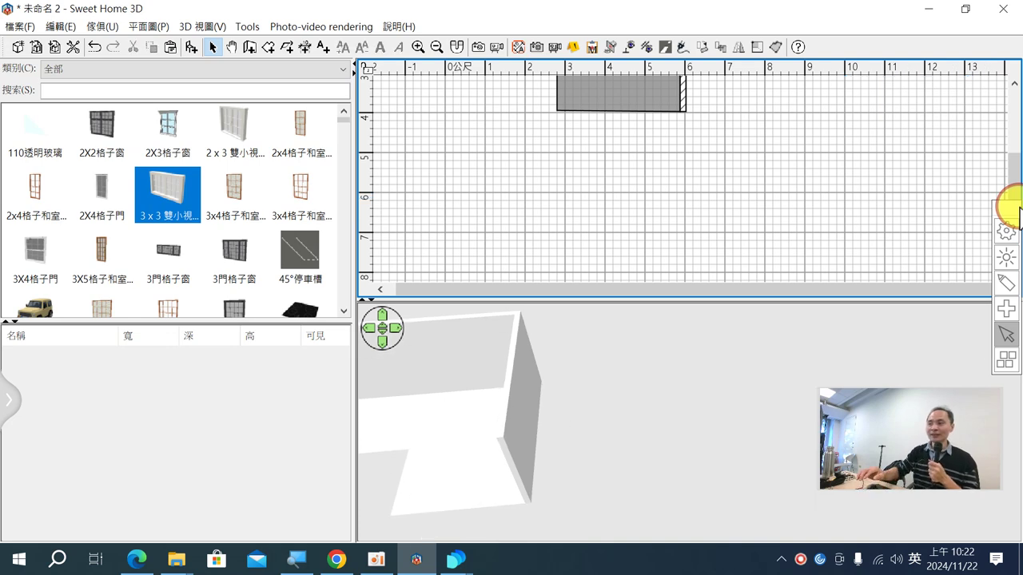
pyautogui.scroll(3, 1011, 152)
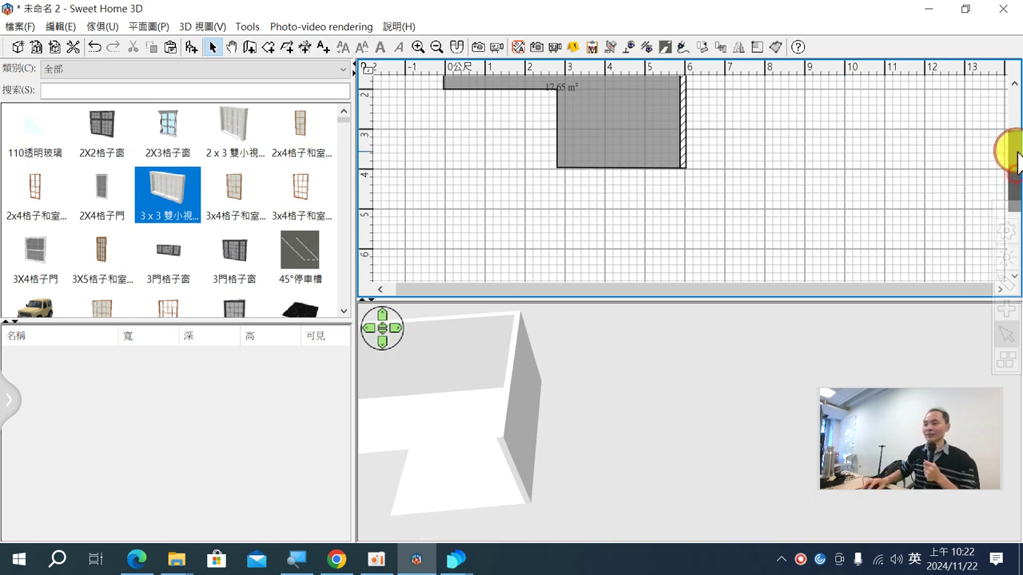
pyautogui.scroll(5, 1007, 128)
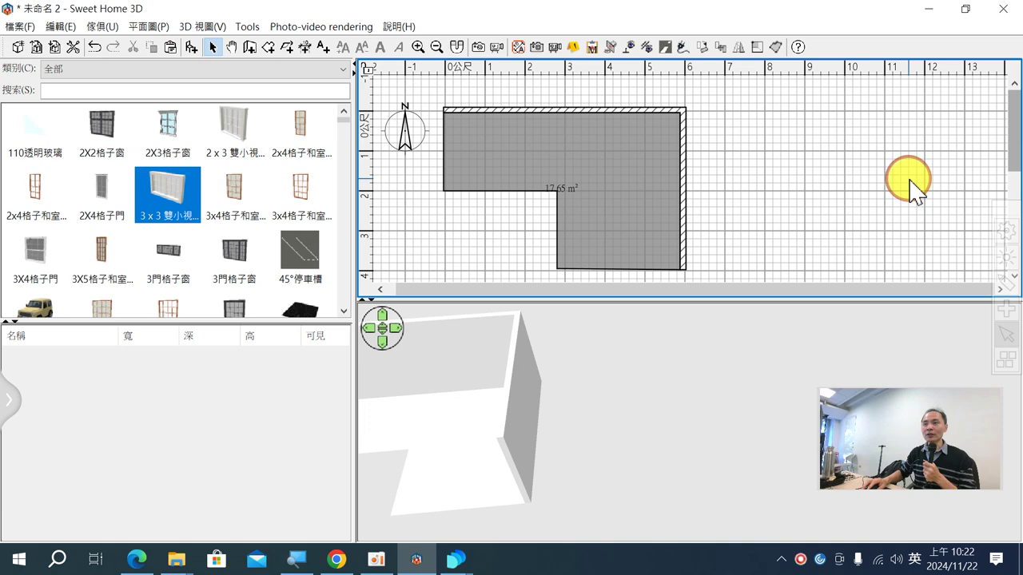